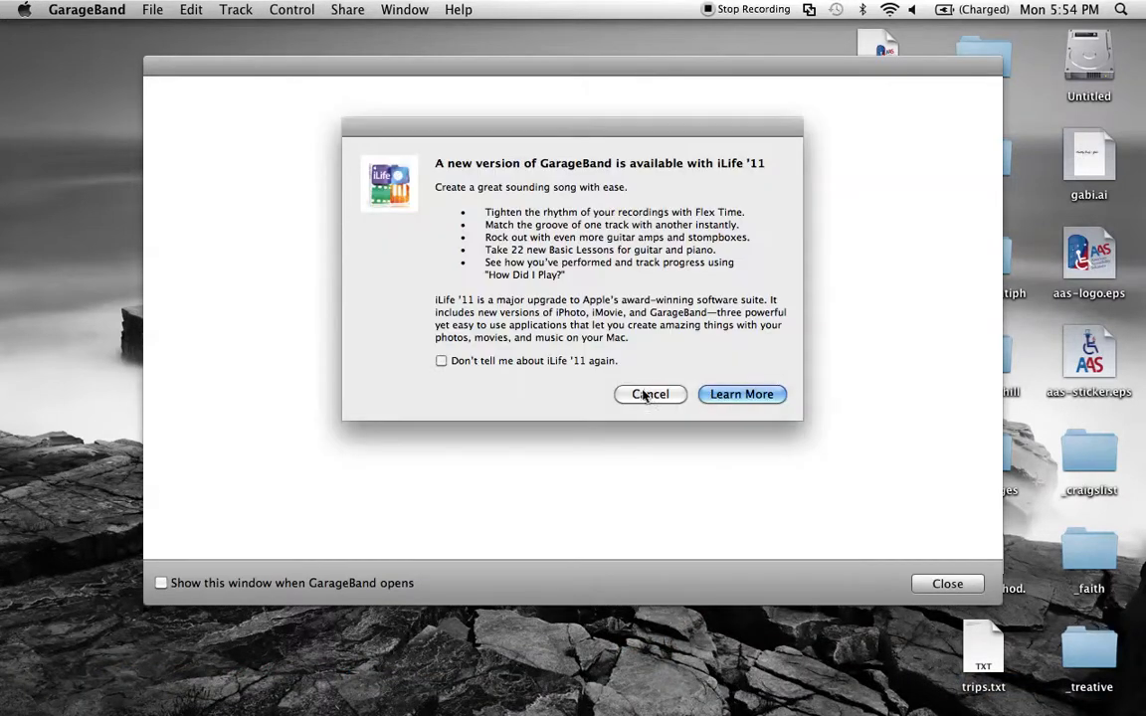
# Step: Dismiss the iLife '11 upgrade notice and close the welcome window
pyautogui.click(518, 363)
pyautogui.click(650, 395)
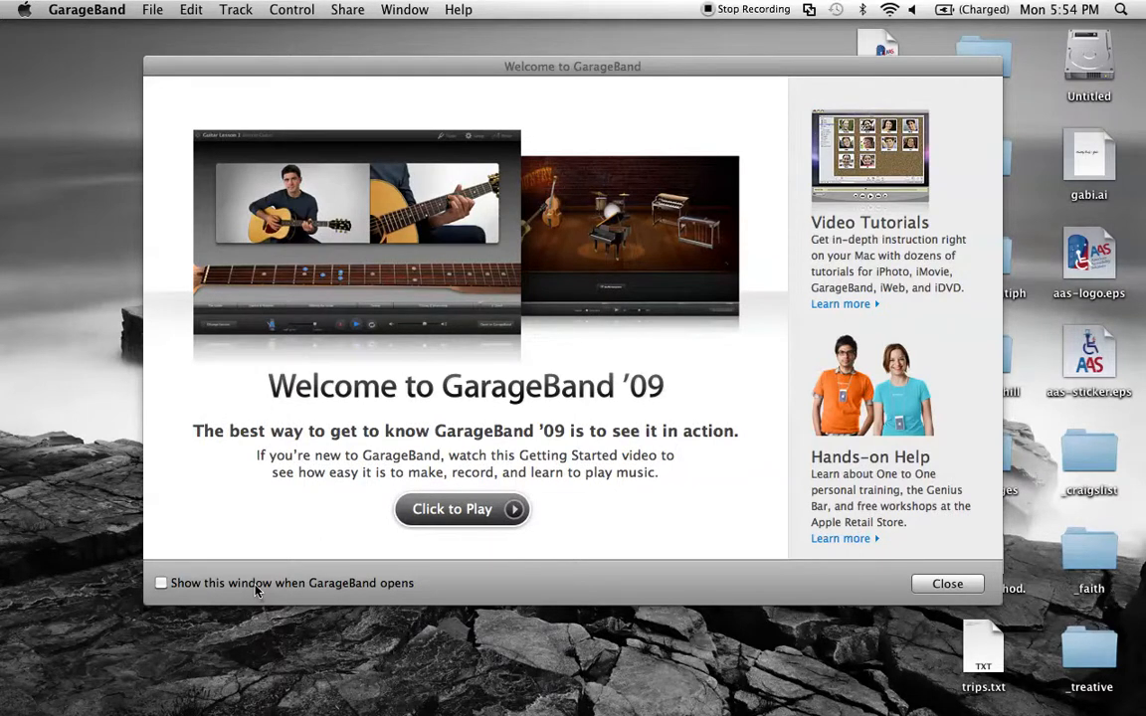
pyautogui.click(947, 585)
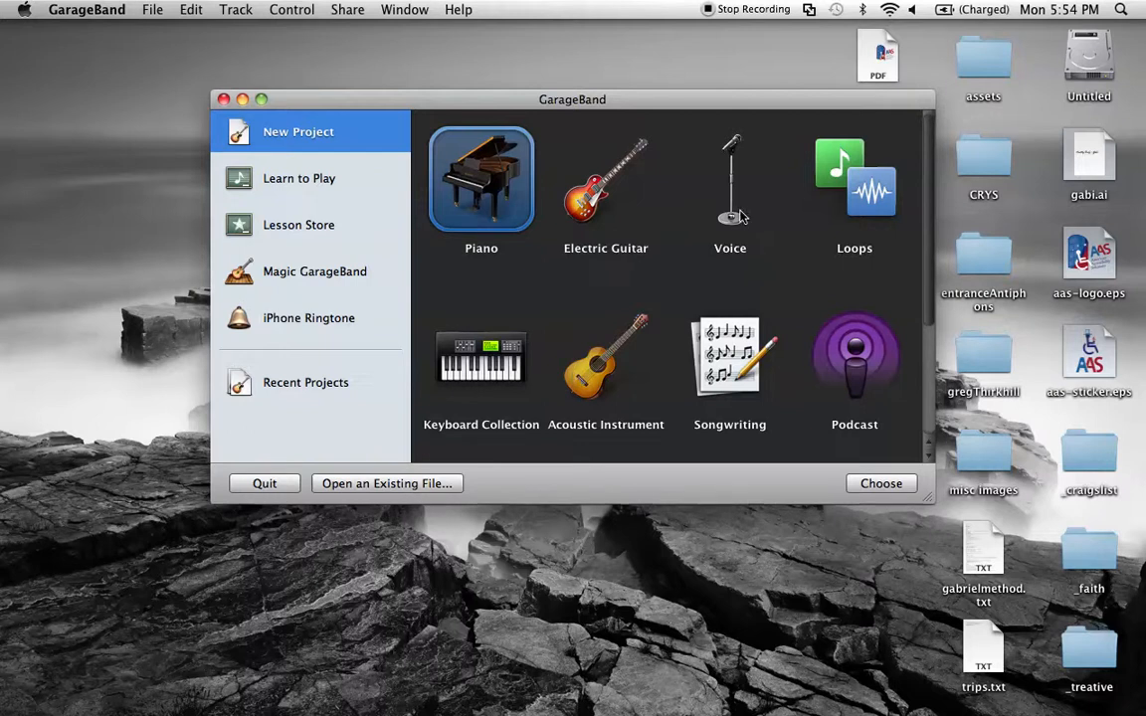
# Step: Create a new project named demo from the Acoustic Instrument template
pyautogui.click(604, 376)
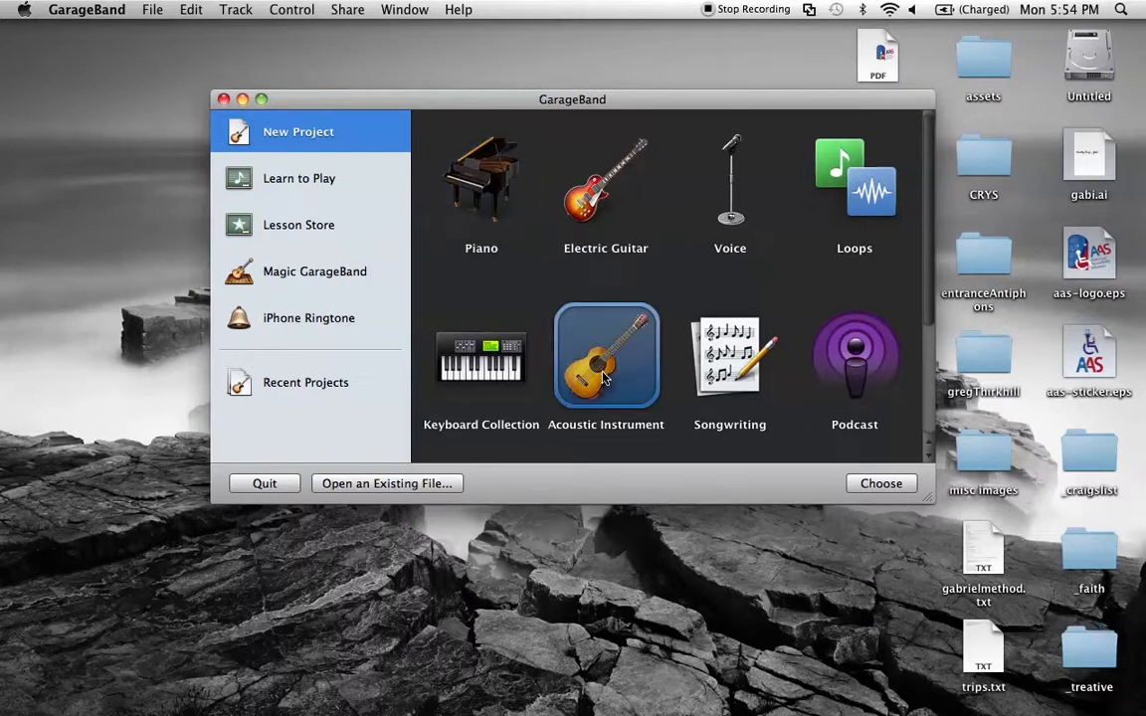
pyautogui.click(882, 483)
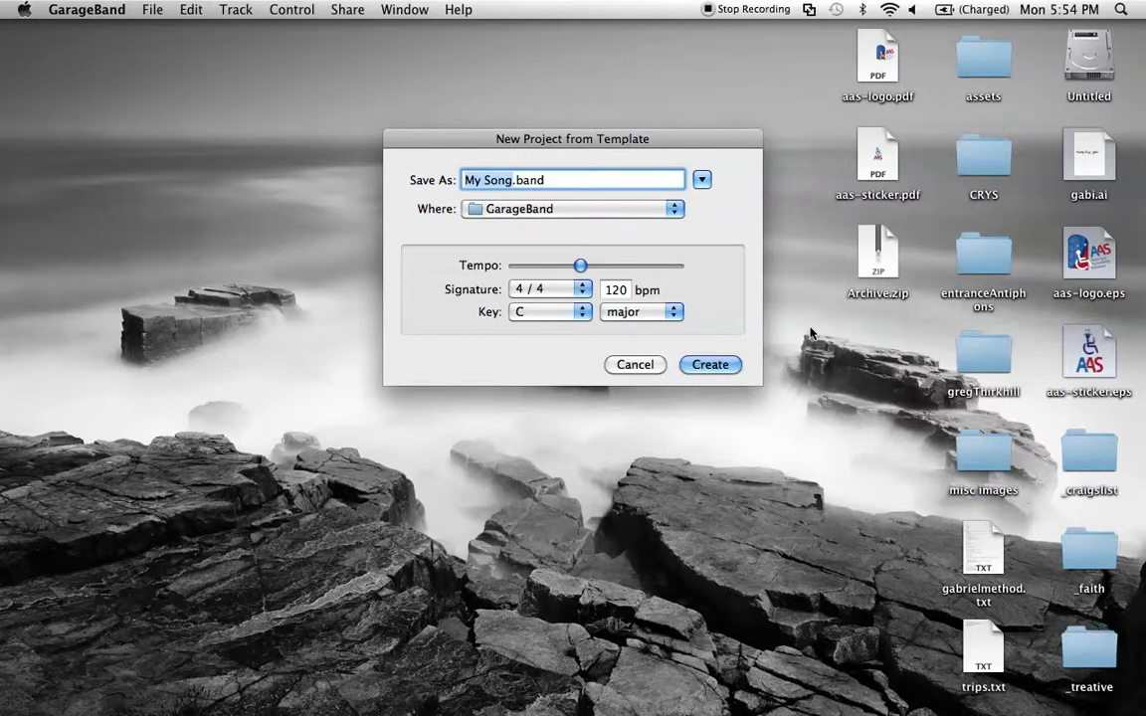
pyautogui.write('de')
pyautogui.write('mo')
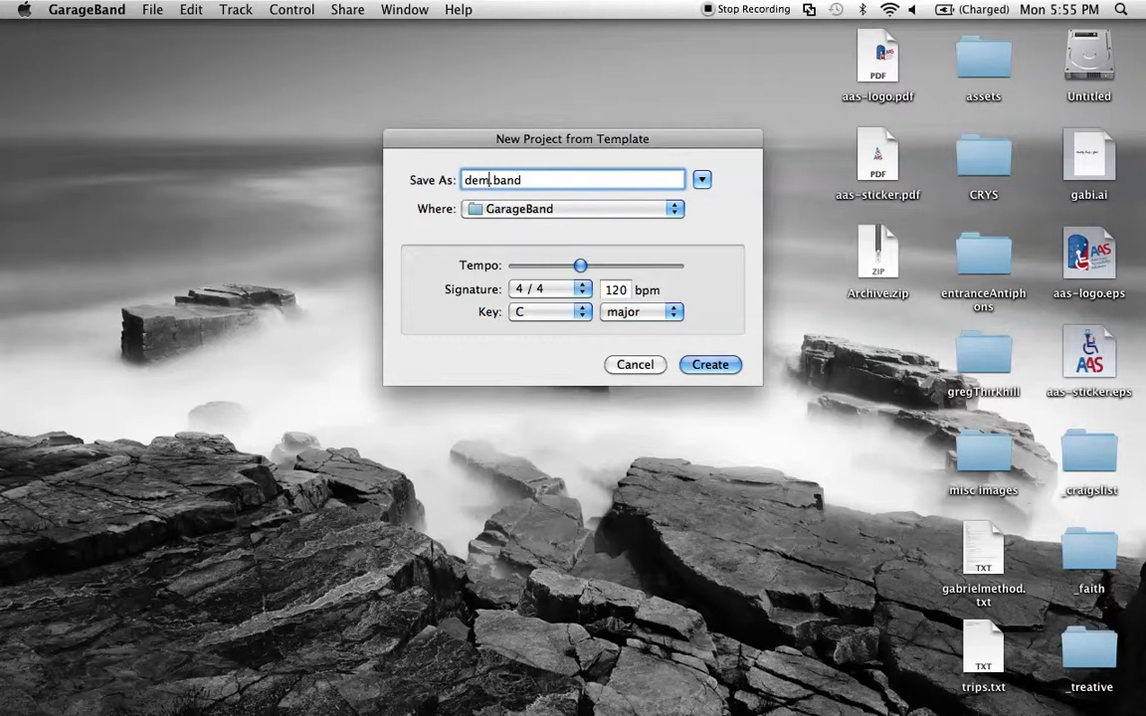
pyautogui.click(711, 365)
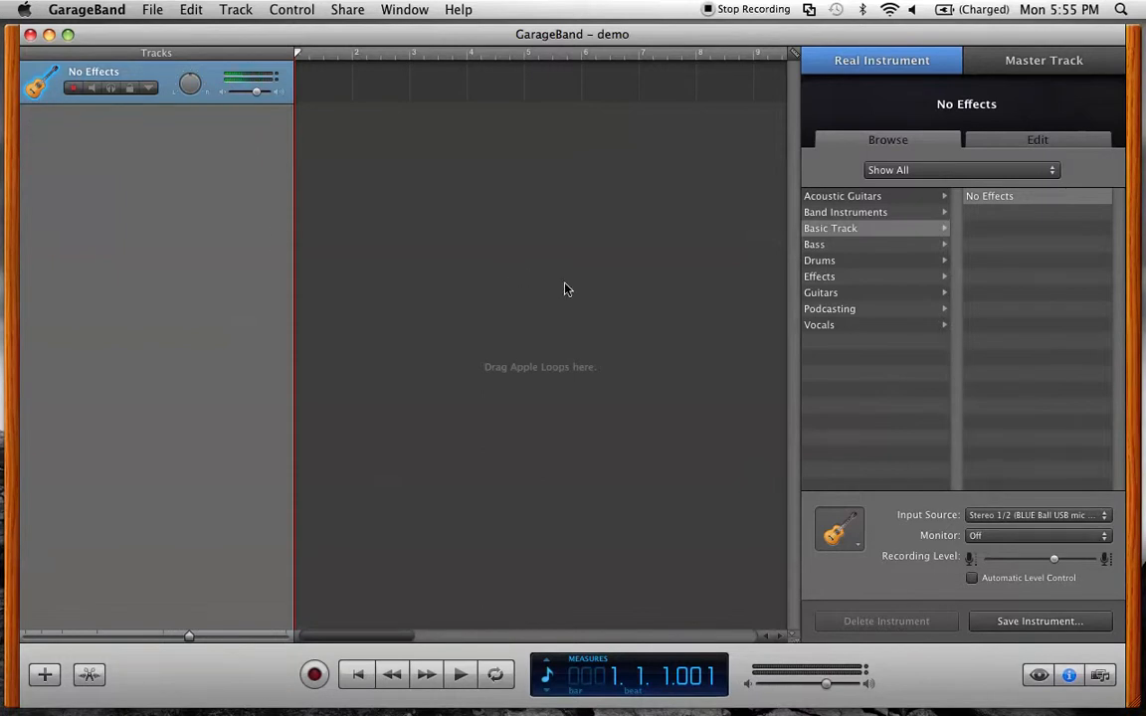
# Step: Record a short test take on the guitar track, and undo it
pyautogui.click(314, 676)
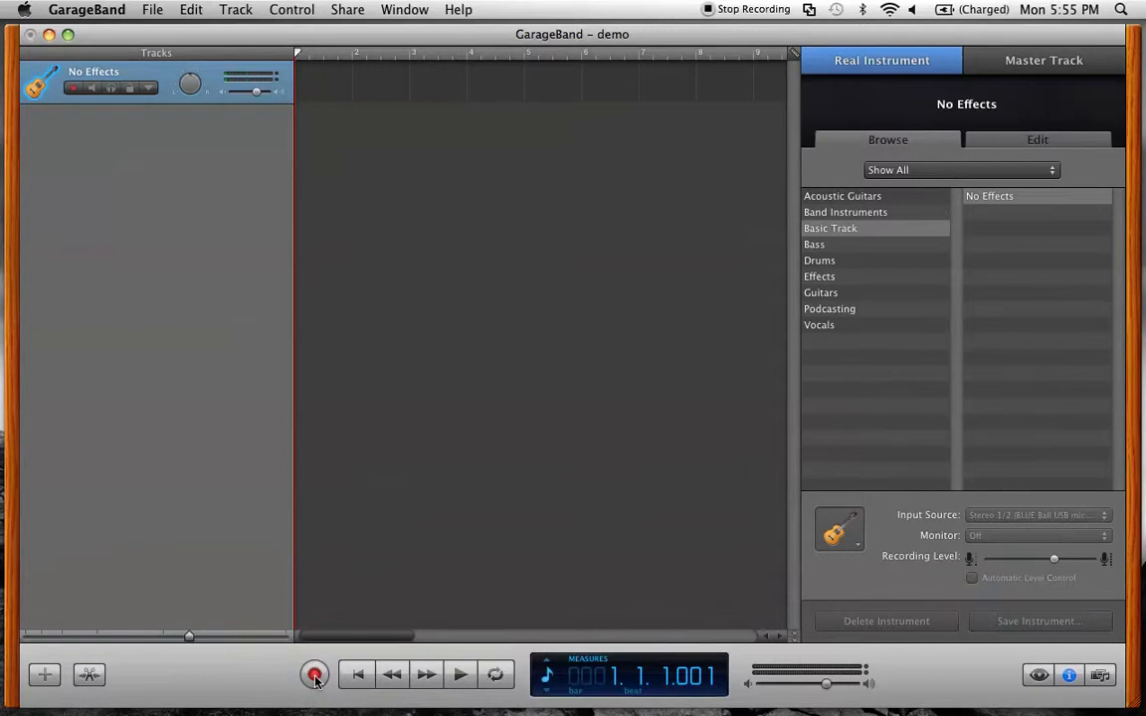
pyautogui.click(460, 676)
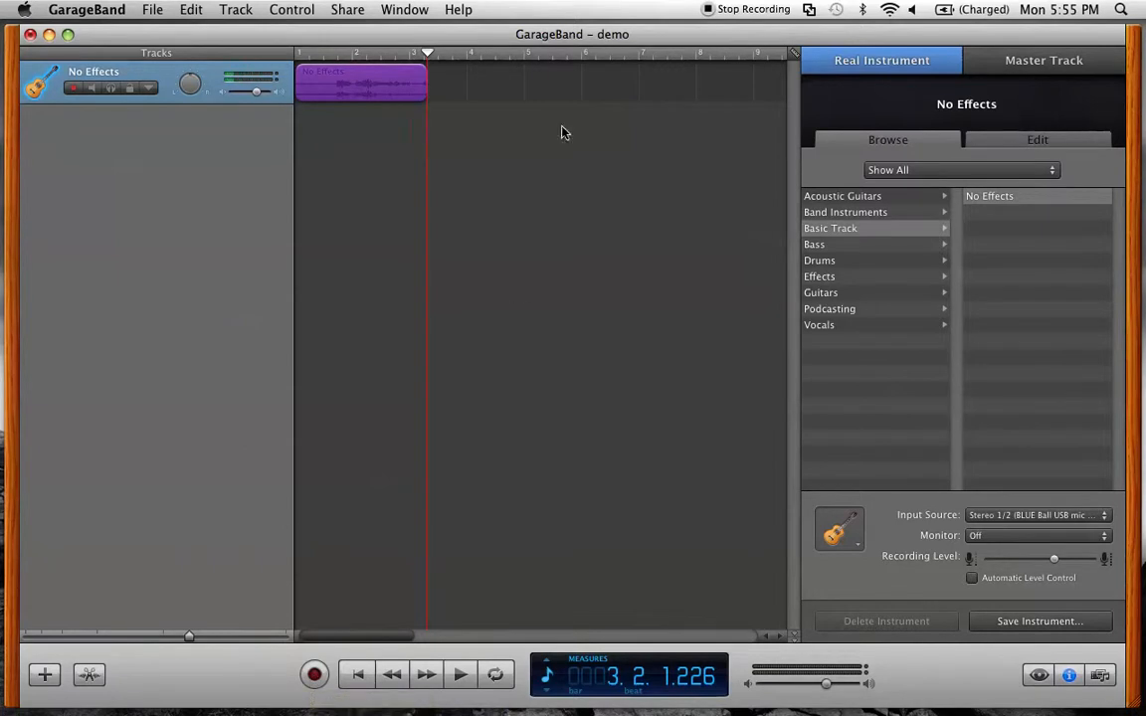
pyautogui.click(191, 10)
pyautogui.click(194, 30)
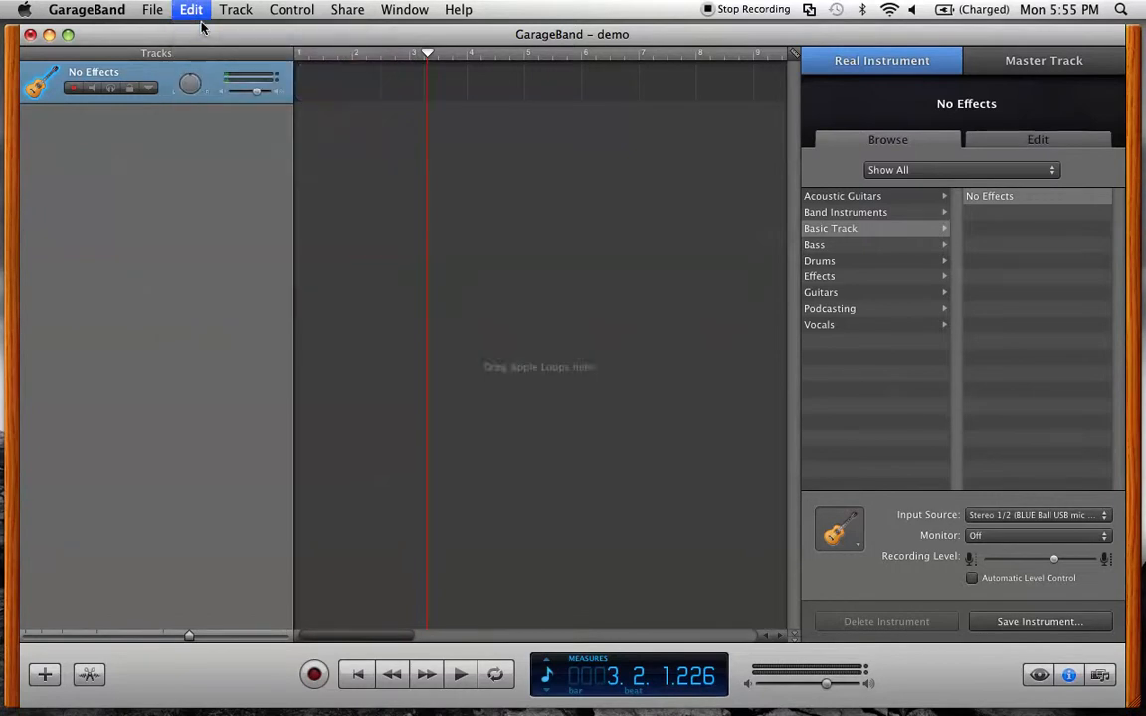
pyautogui.press('Return')
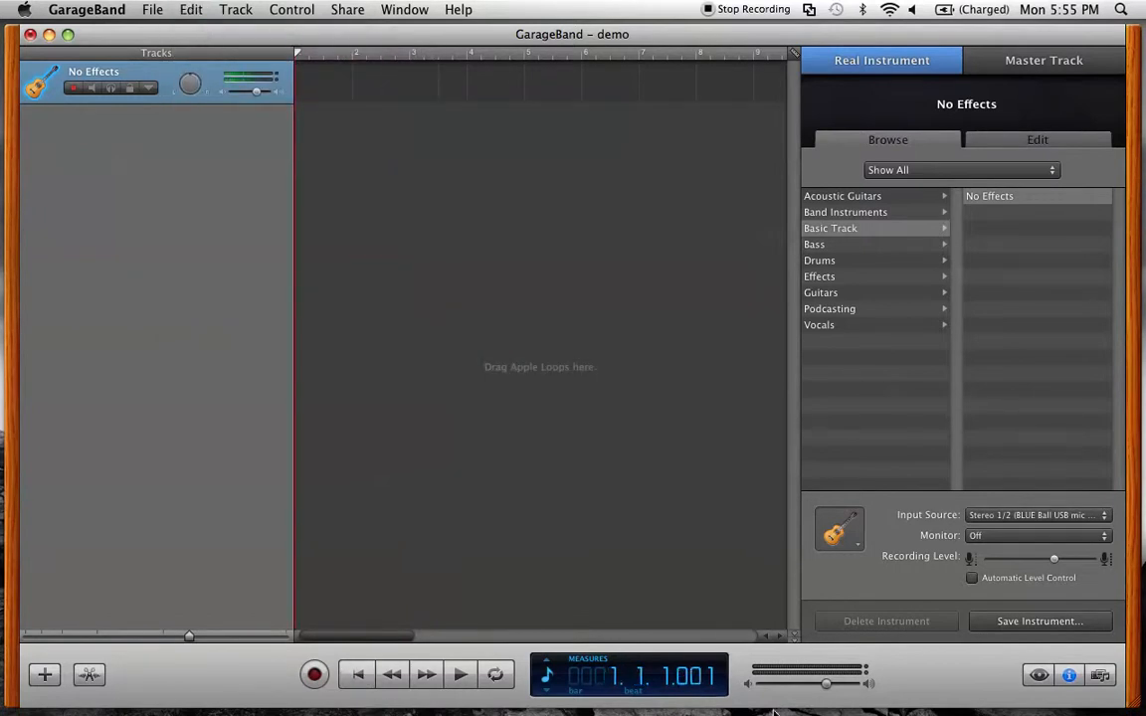
# Step: Set the guitar track's input source to Mono 1 (BLUE Ball USB mic rev 1)
pyautogui.click(1070, 518)
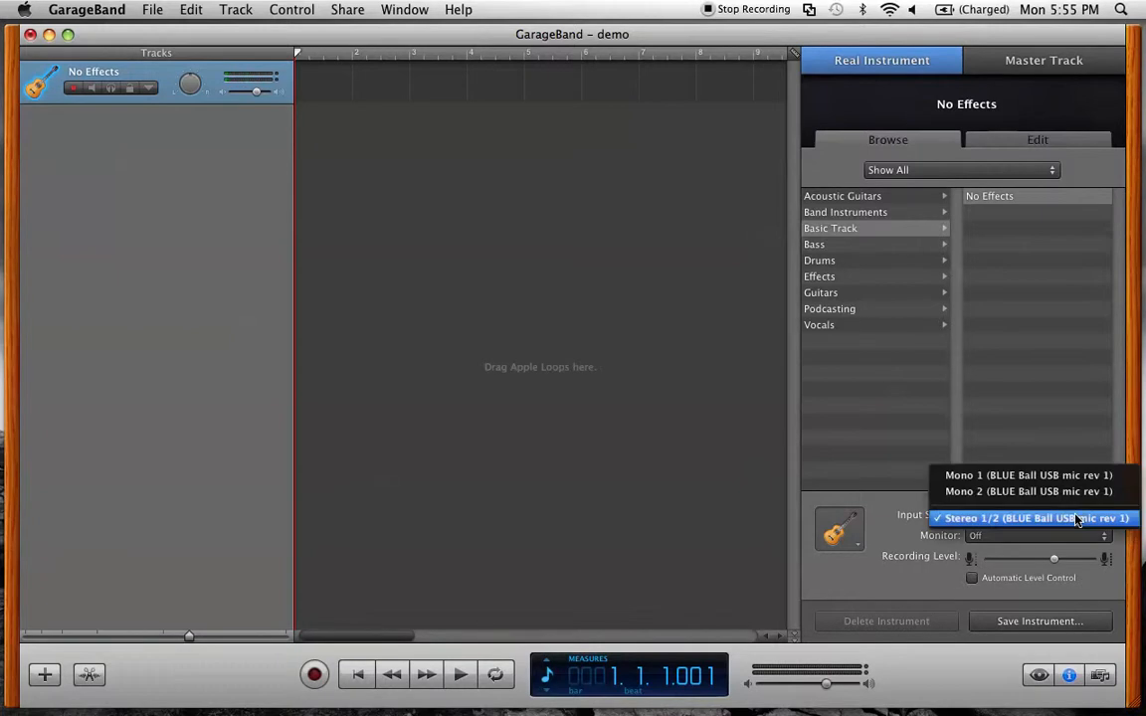
pyautogui.click(1026, 477)
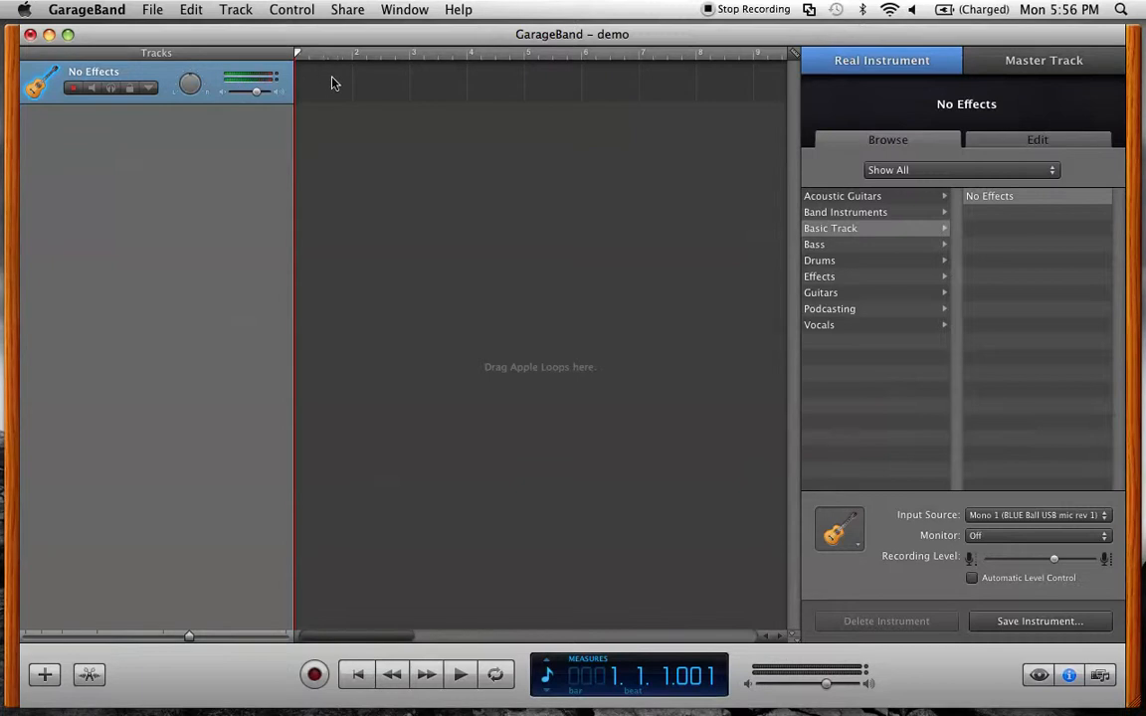
# Step: Redo the undone test recording, and delete its region from the guitar track
pyautogui.click(152, 9)
pyautogui.moveTo(185, 8)
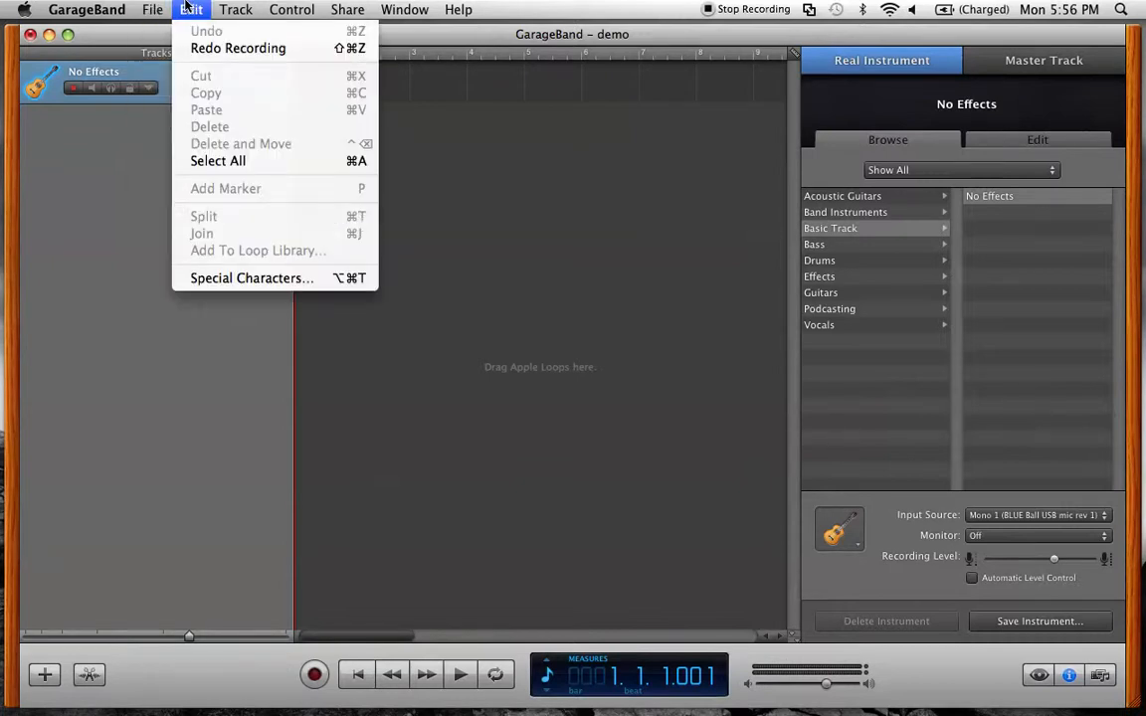
pyautogui.click(194, 45)
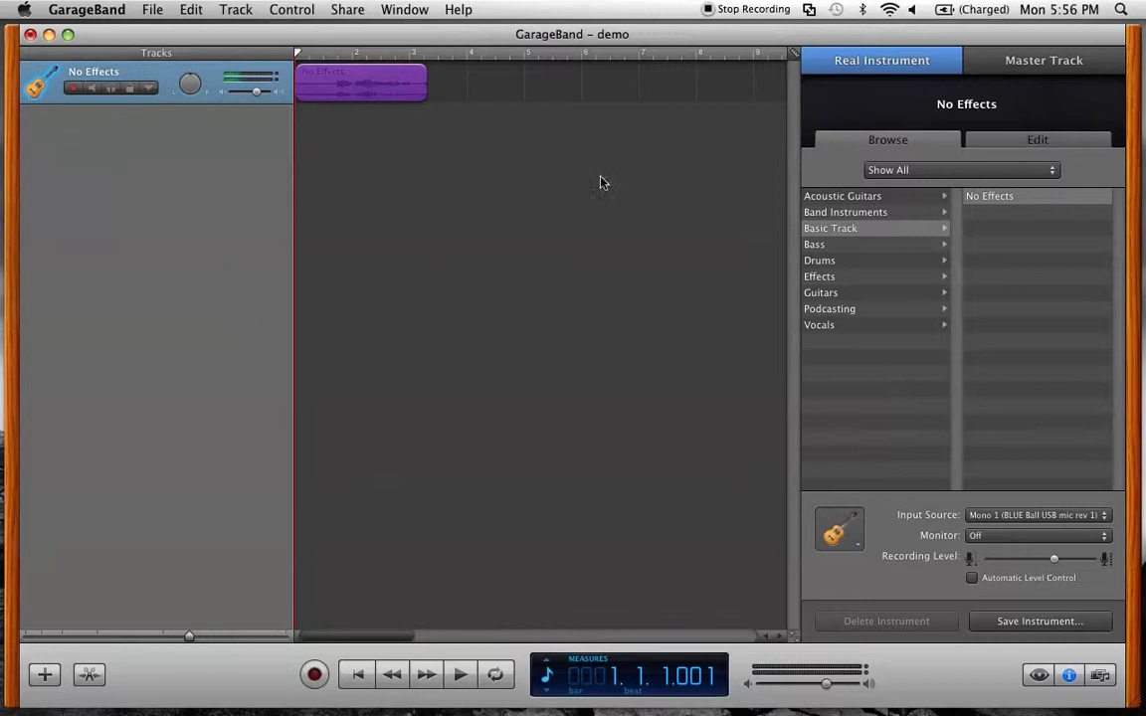
pyautogui.press('Delete')
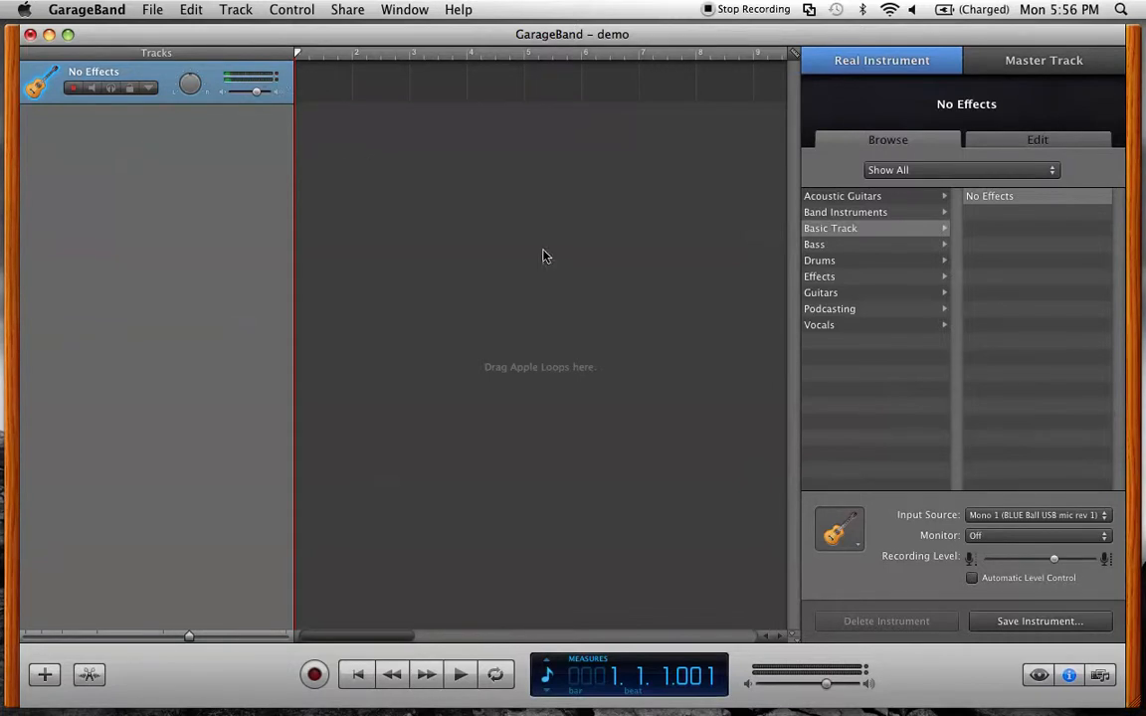
# Step: Add a Software Instrument track, and undo its creation
pyautogui.click(44, 675)
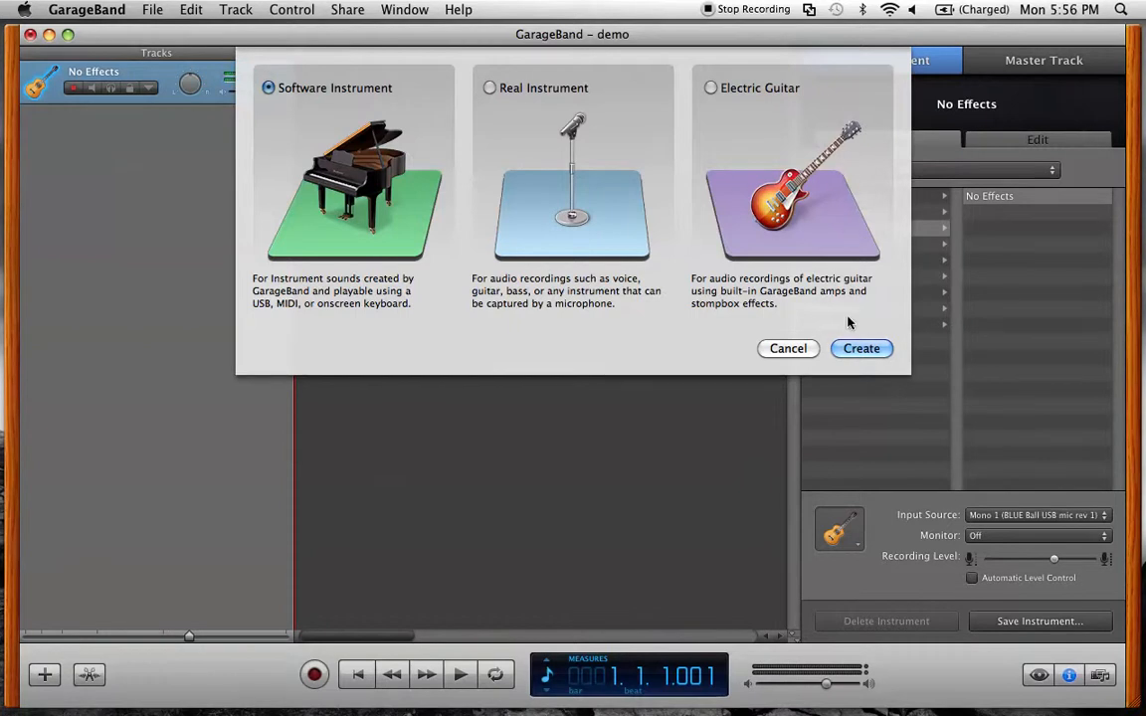
pyautogui.click(864, 350)
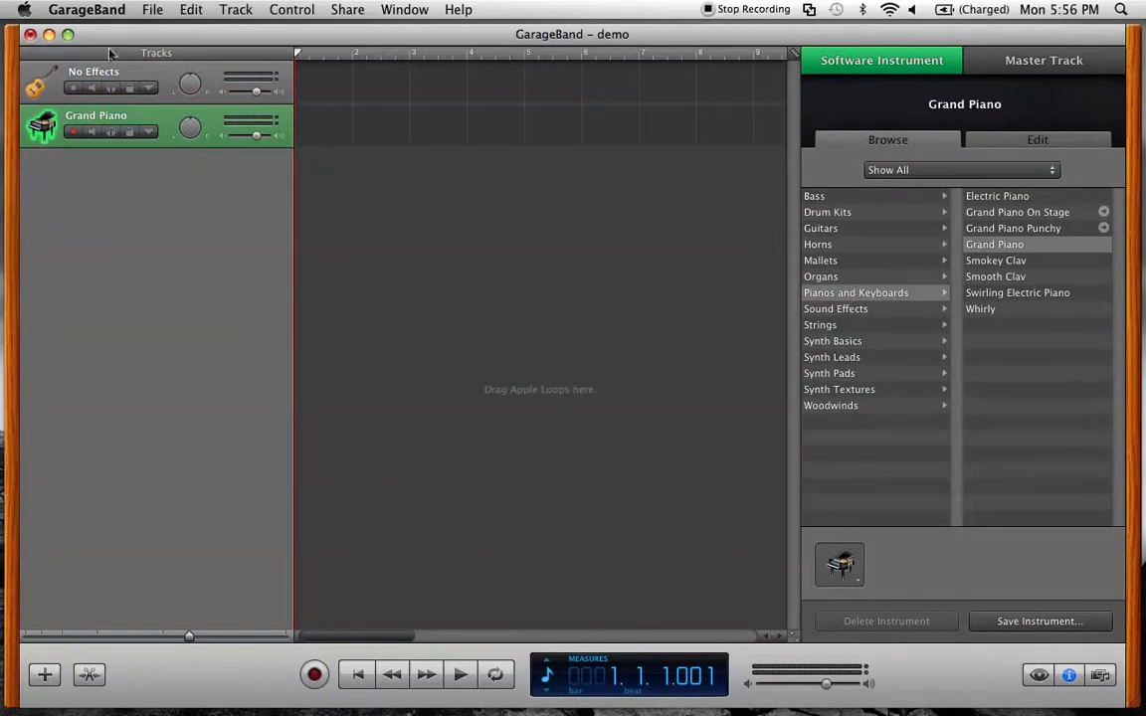
pyautogui.click(185, 8)
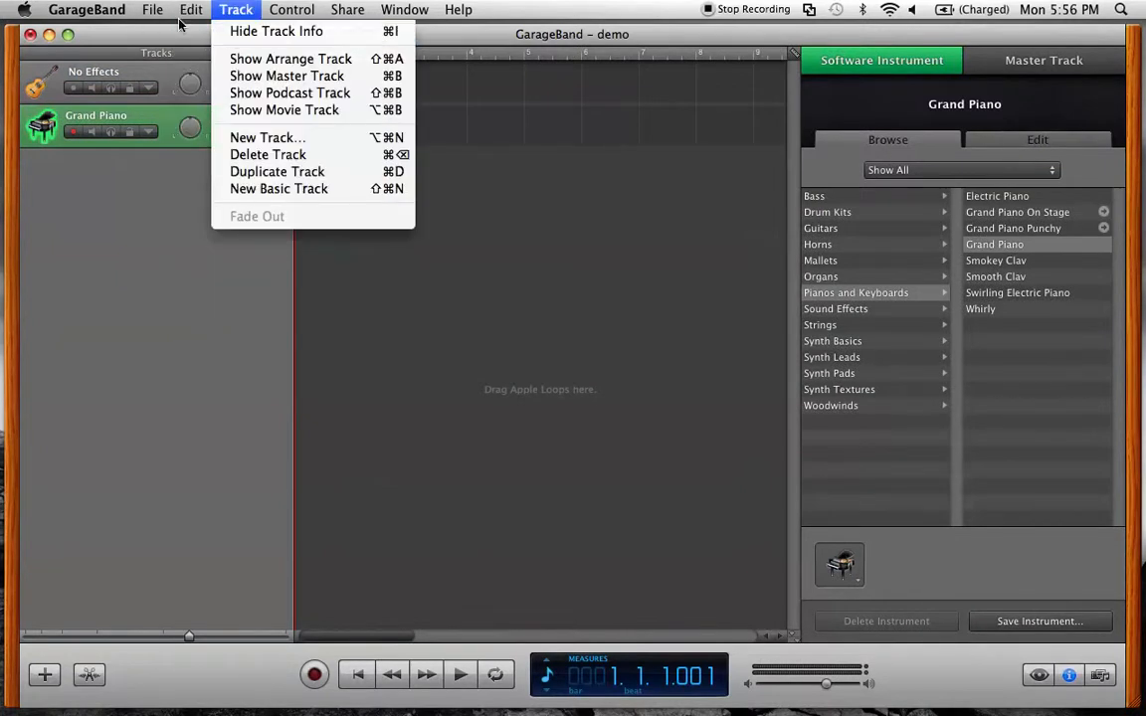
pyautogui.click(203, 33)
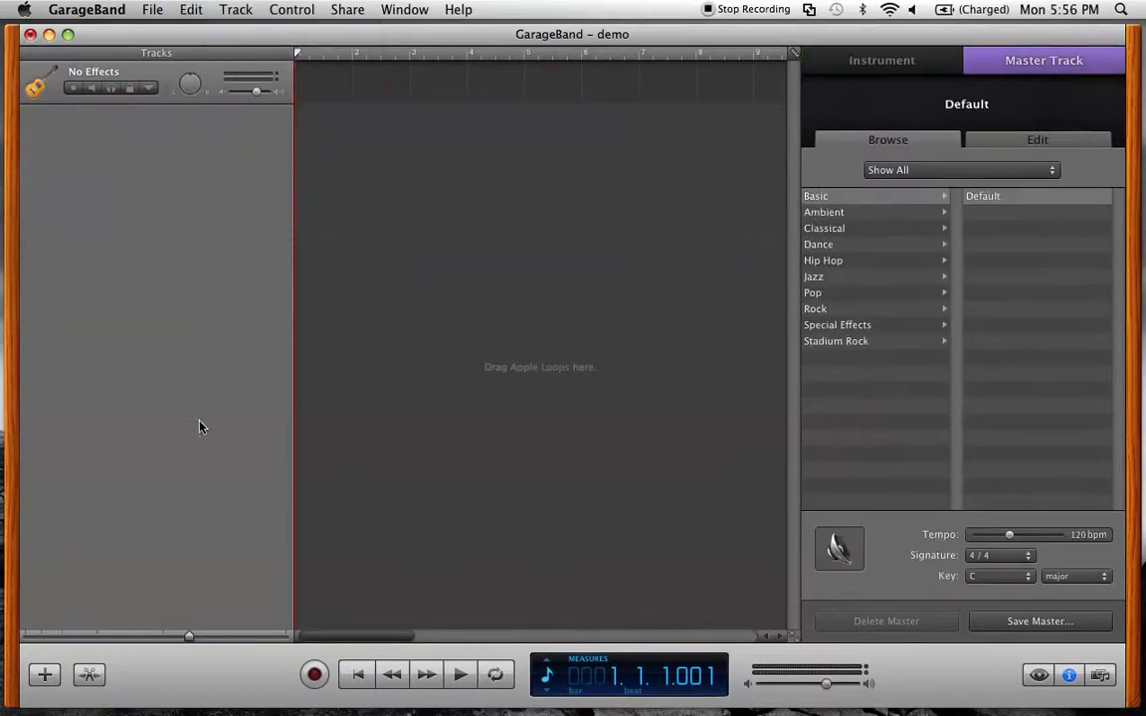
# Step: Add a Real Instrument track and set its input source to Mono 2 (BLUE Ball USB mic rev 1)
pyautogui.click(45, 675)
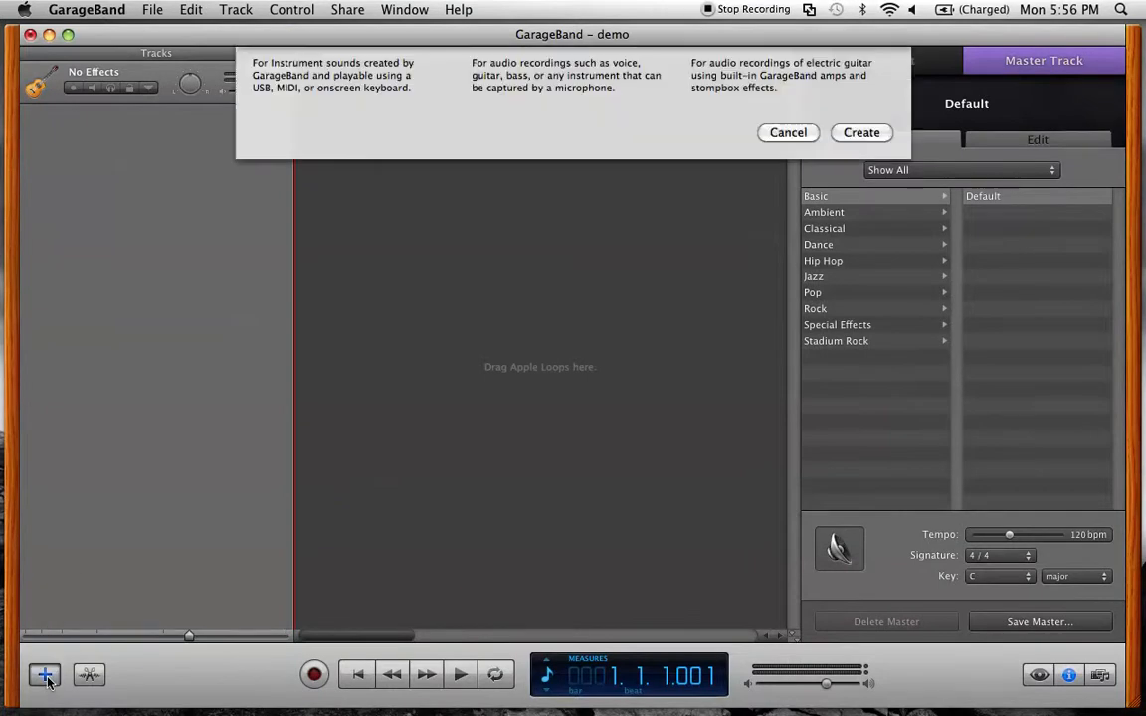
pyautogui.click(488, 163)
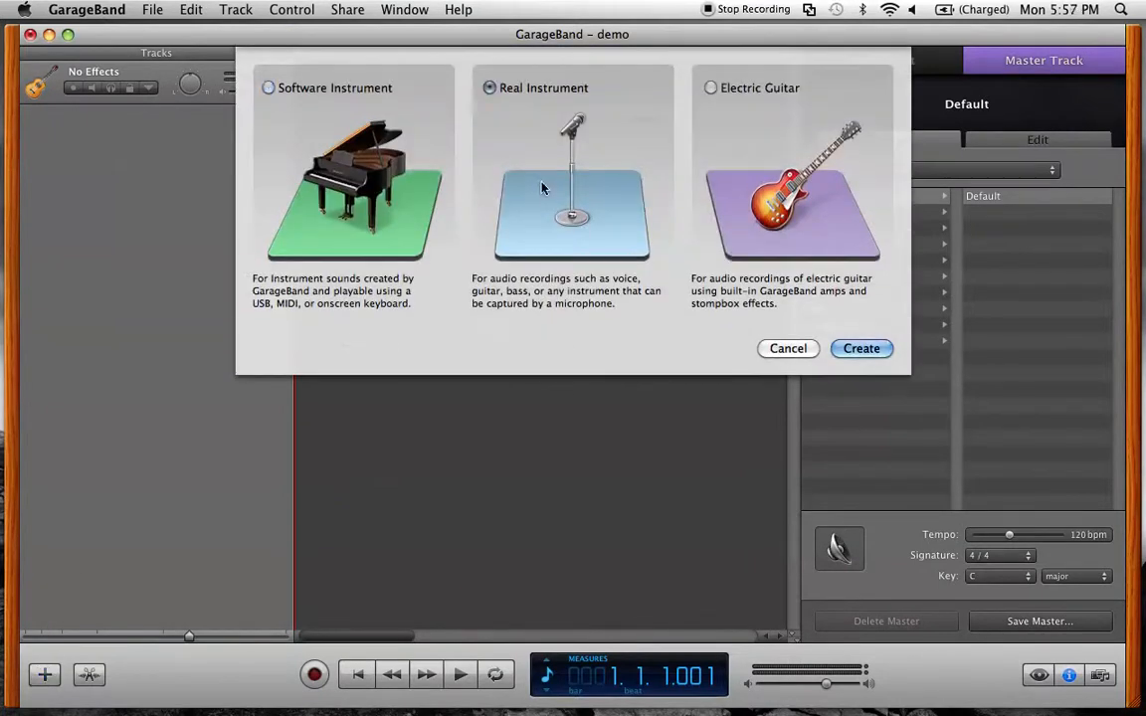
pyautogui.click(851, 347)
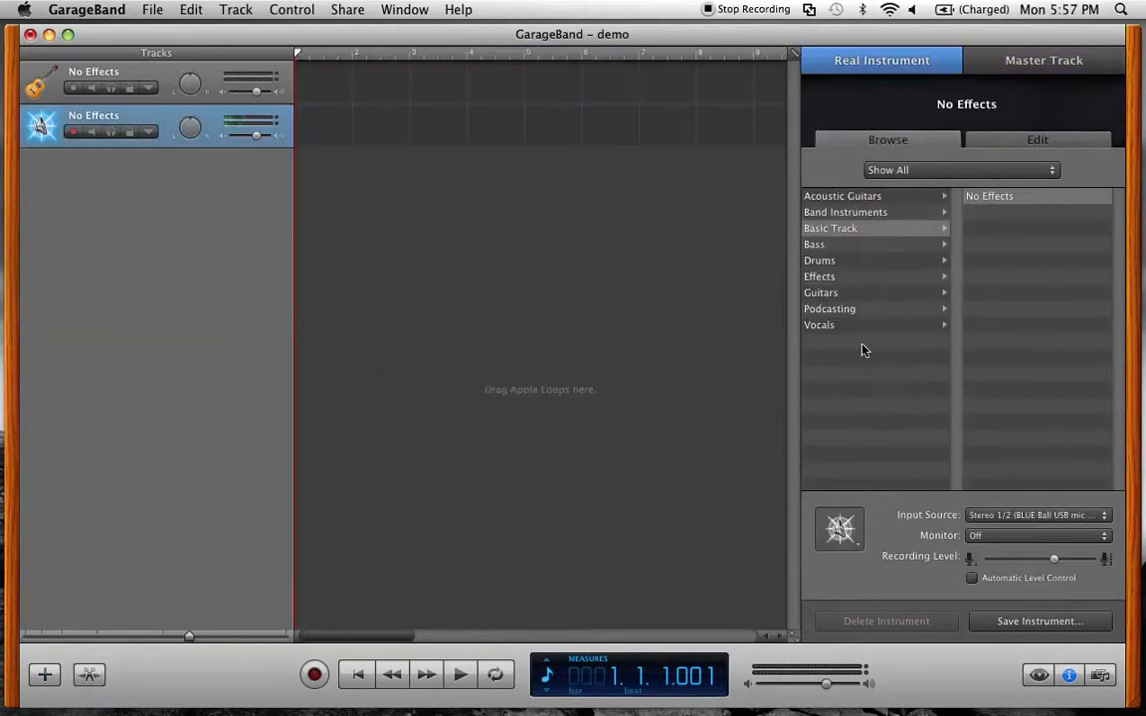
pyautogui.click(1040, 515)
pyautogui.click(1034, 491)
# Step: Enable recording on the second track alongside the guitar track and record one take on both simultaneously
pyautogui.click(56, 79)
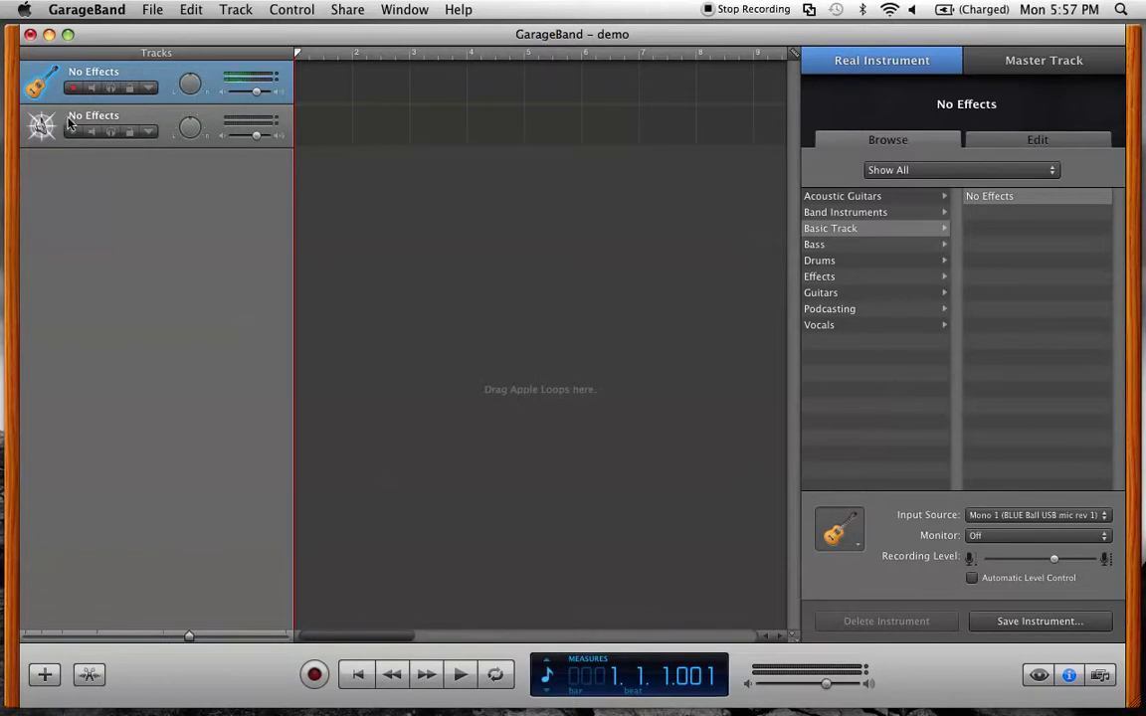
pyautogui.click(44, 129)
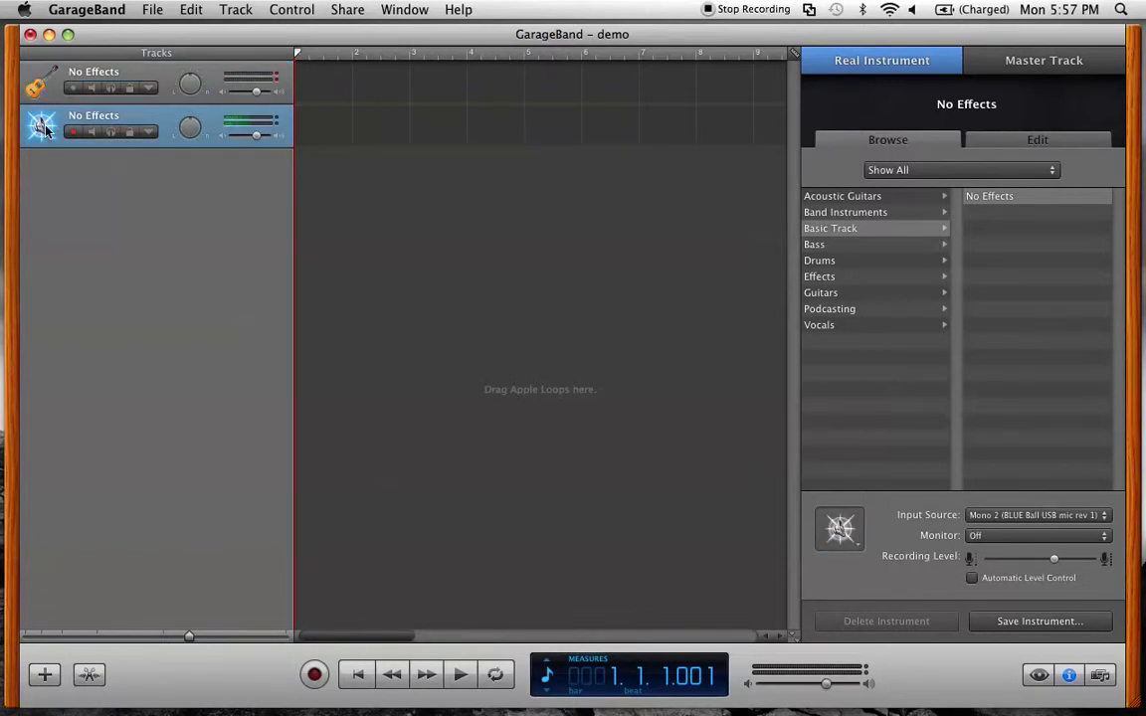
pyautogui.click(86, 100)
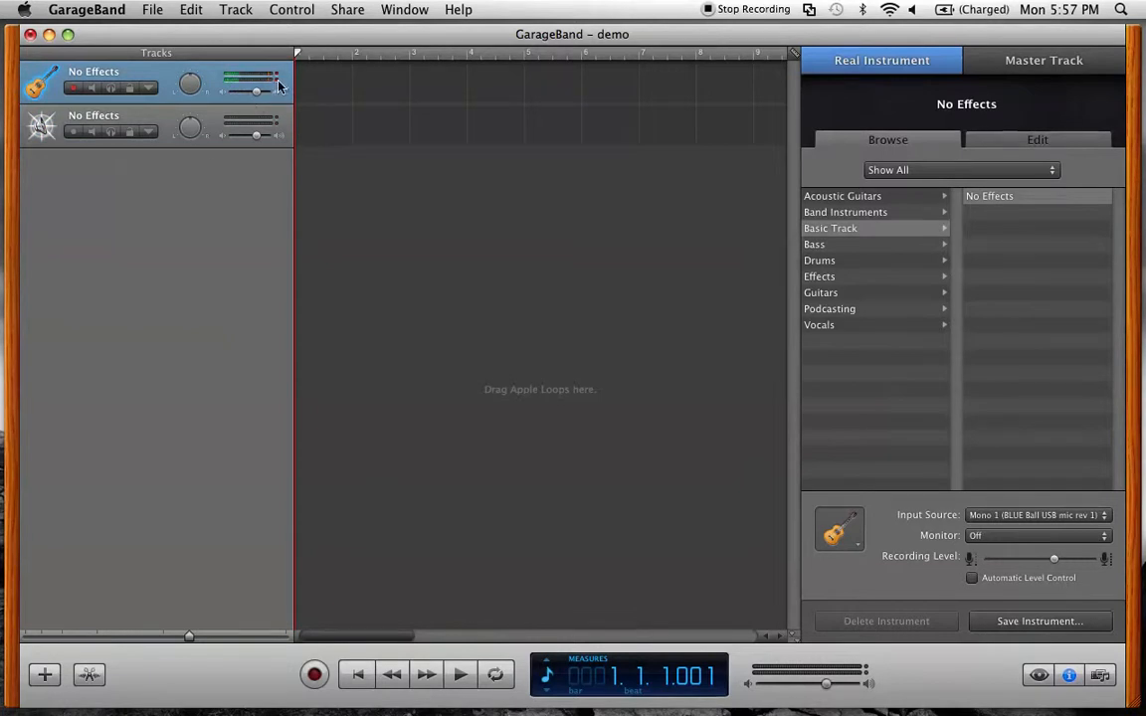
pyautogui.click(74, 131)
pyautogui.click(315, 674)
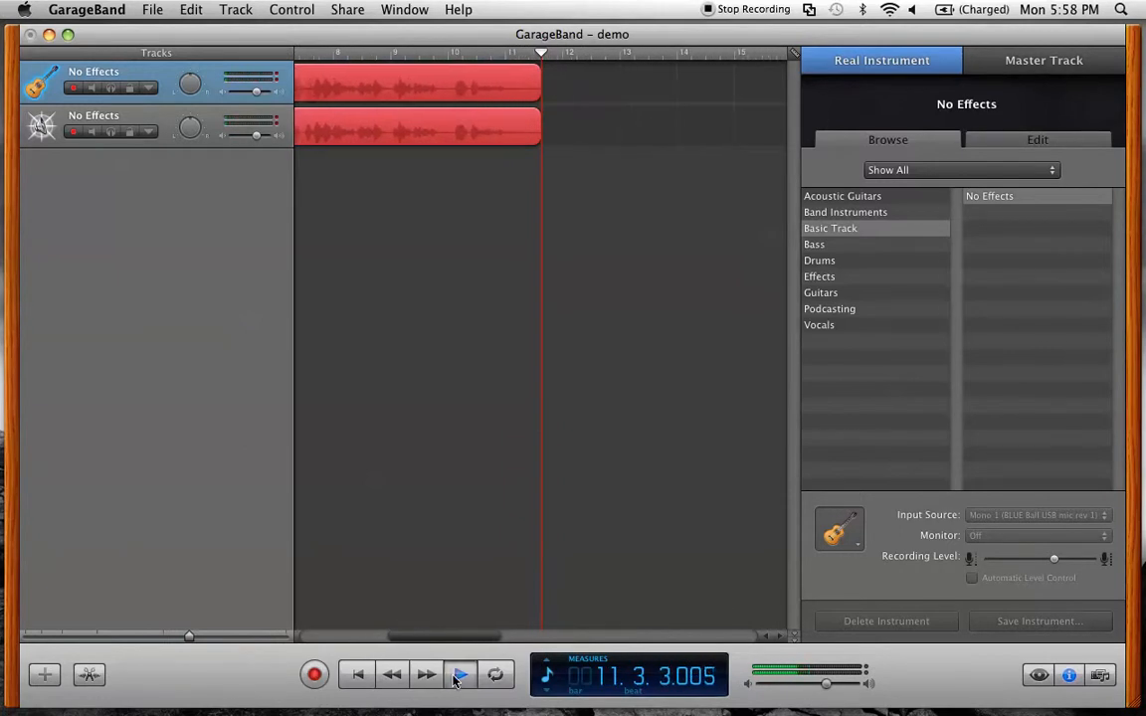
pyautogui.click(456, 677)
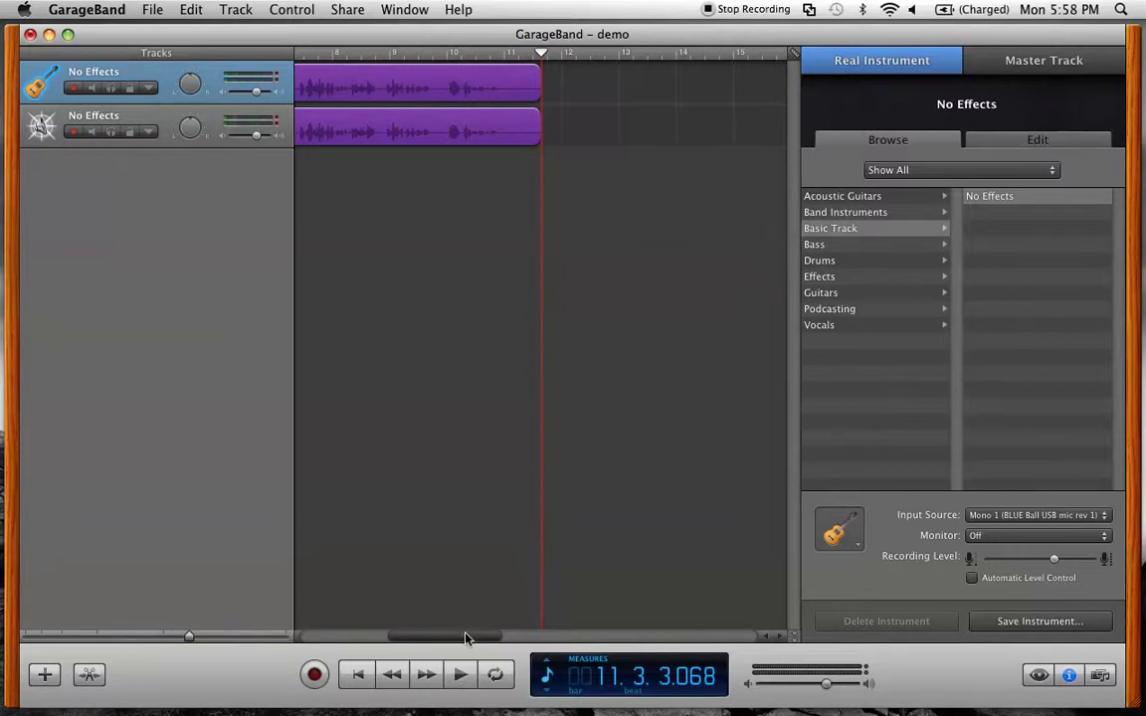
# Step: Move the end-of-song marker back to just after the end of the two recorded regions, before measure 12
pyautogui.moveTo(465, 642); pyautogui.dragTo(744, 624)
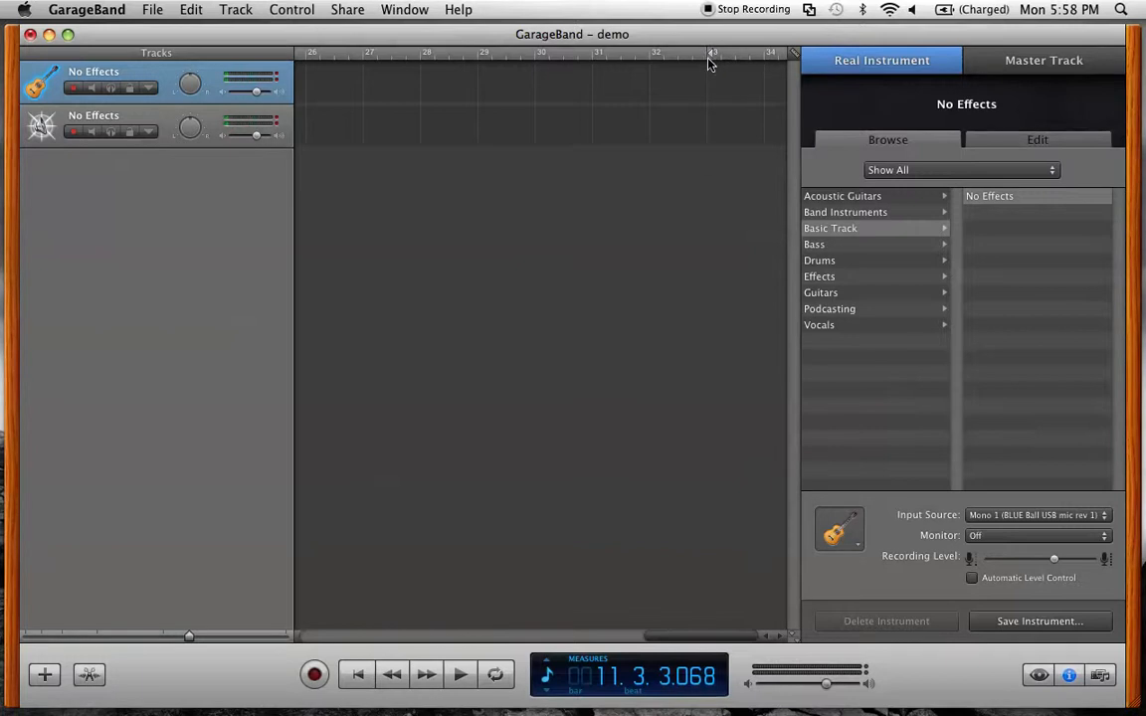
pyautogui.moveTo(686, 635)
pyautogui.mouseDown()
pyautogui.moveTo(225, 630)
pyautogui.moveTo(693, 619)
pyautogui.mouseUp()
pyautogui.moveTo(609, 68); pyautogui.dragTo(178, 74)
pyautogui.hscroll(8, 423, 81)
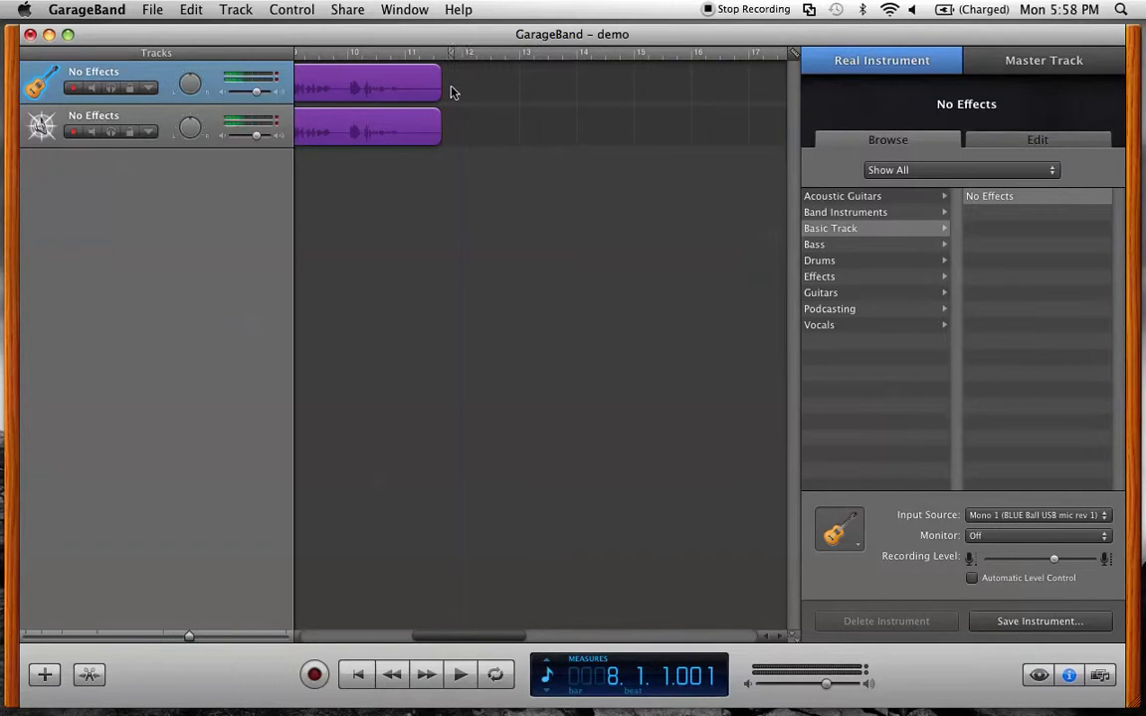
pyautogui.hscroll(-5, 447, 92)
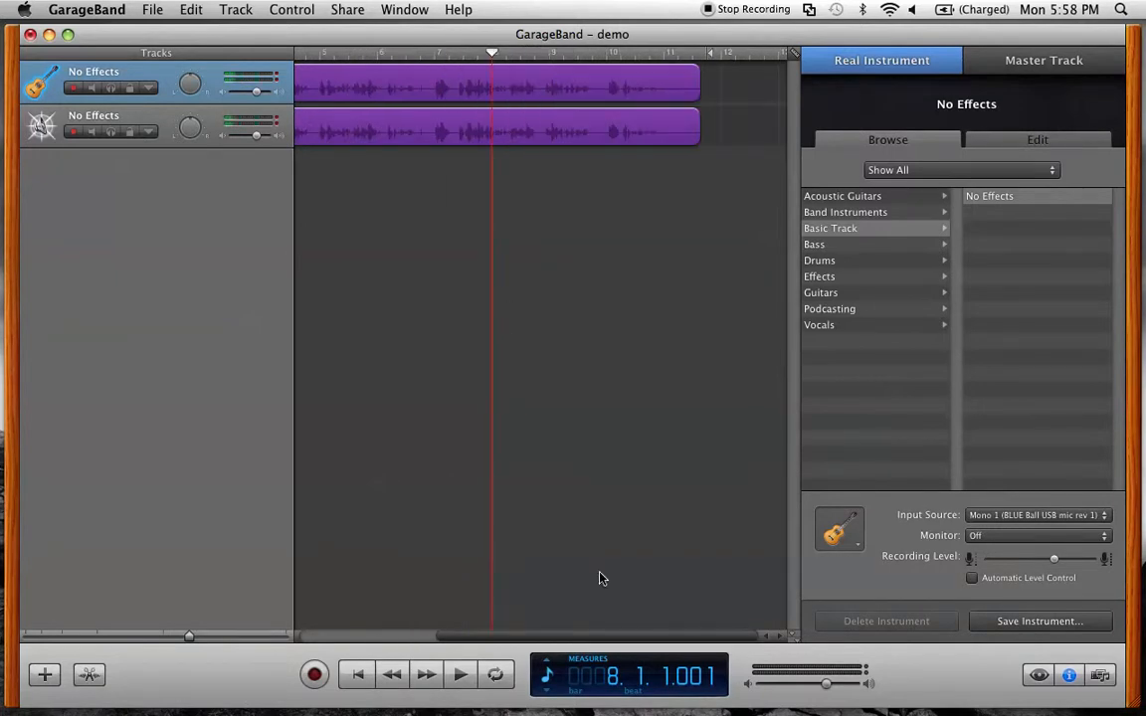
pyautogui.moveTo(532, 640); pyautogui.dragTo(331, 637)
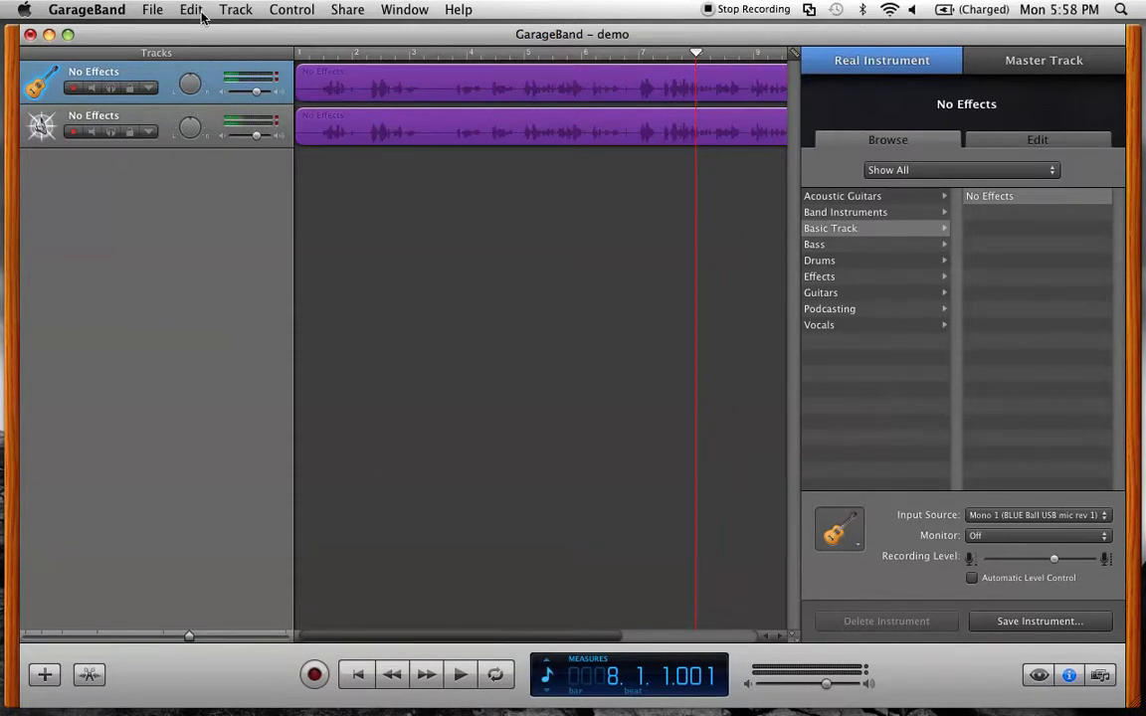
# Step: Export the song to disk uncompressed in CD quality as demo.aif in the GarageBand folder
pyautogui.click(412, 8)
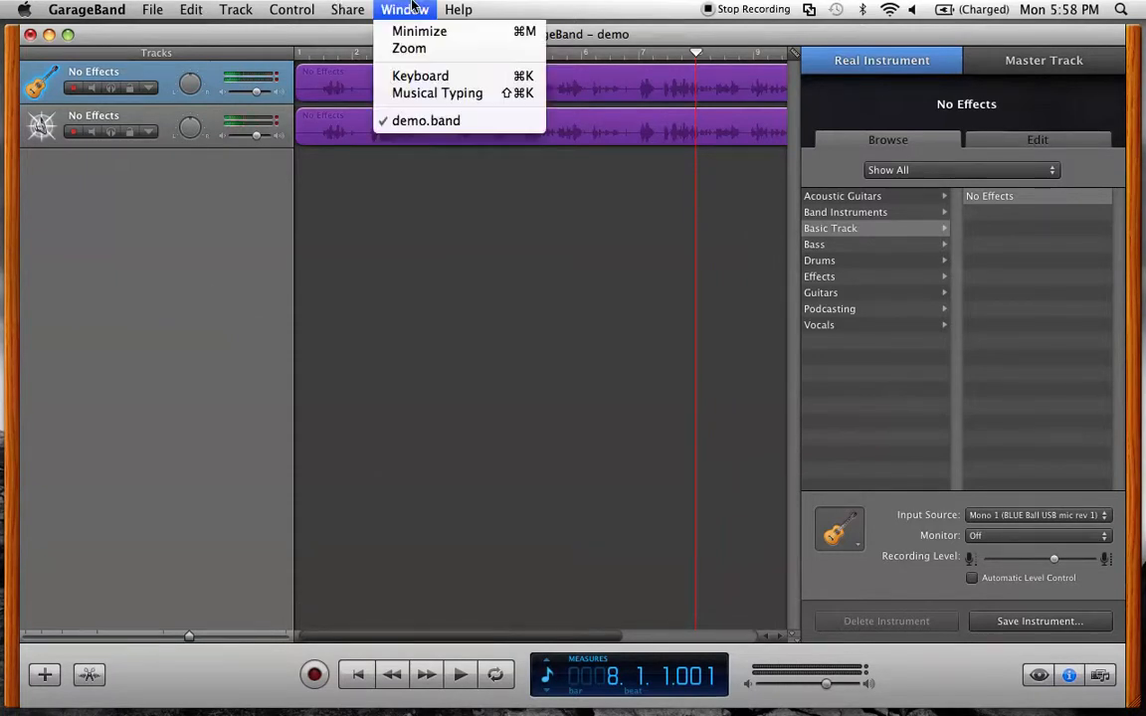
pyautogui.moveTo(353, 6)
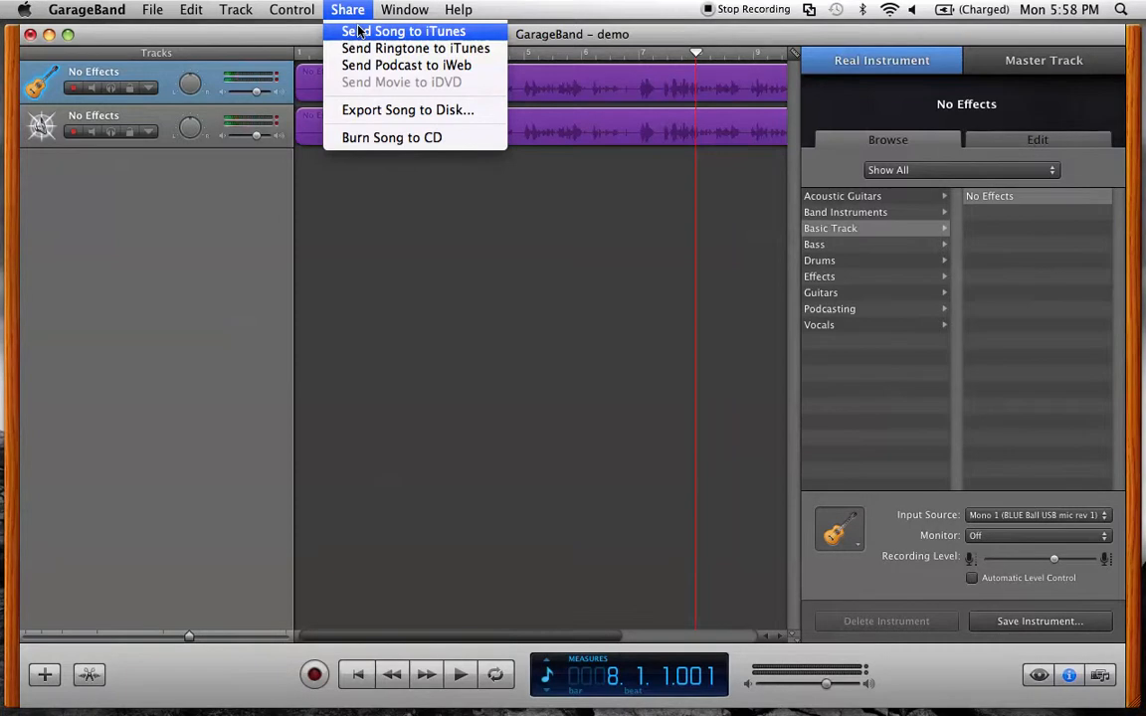
pyautogui.click(393, 115)
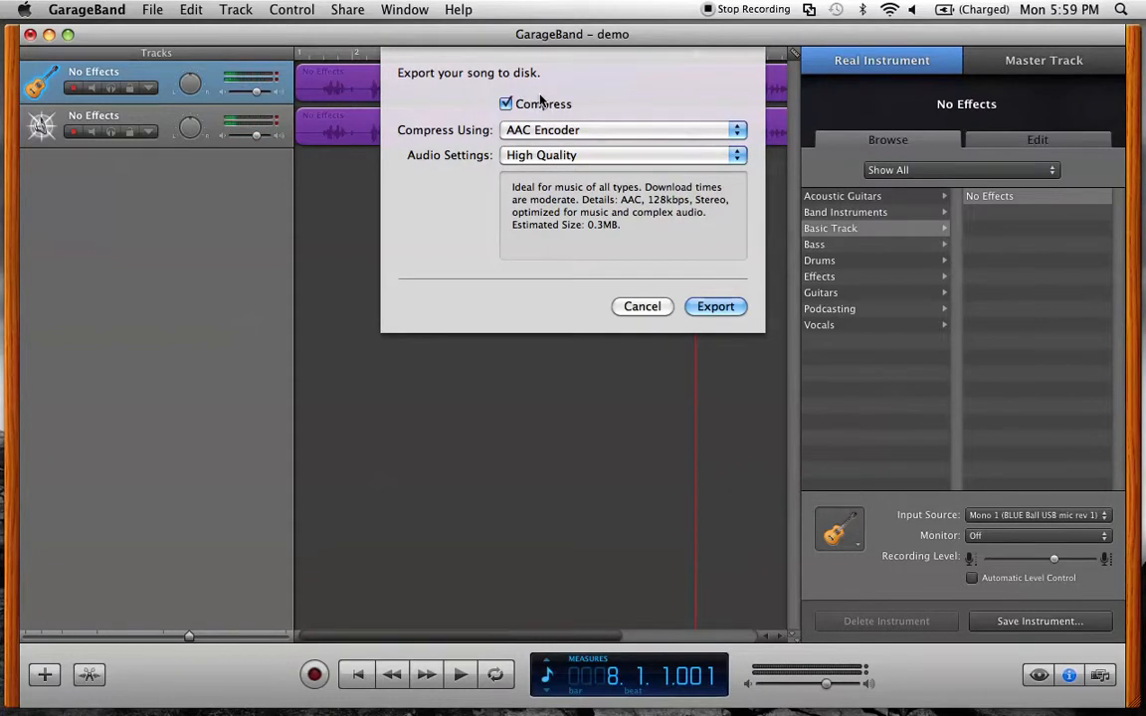
pyautogui.click(598, 138)
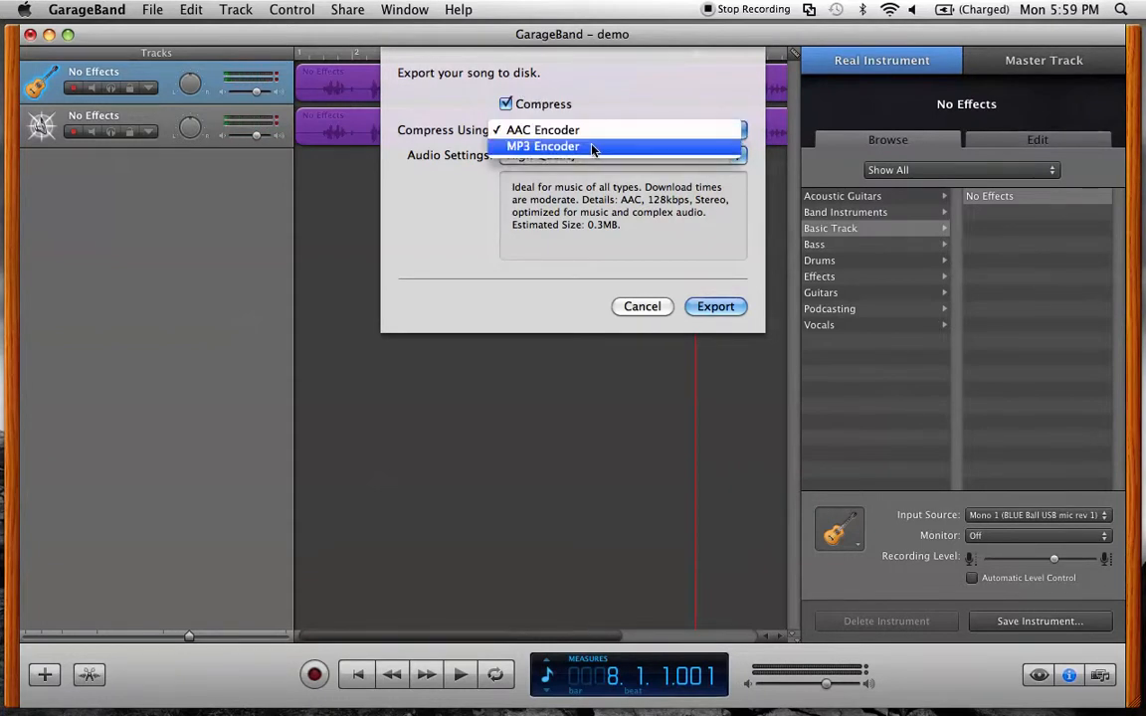
pyautogui.click(594, 146)
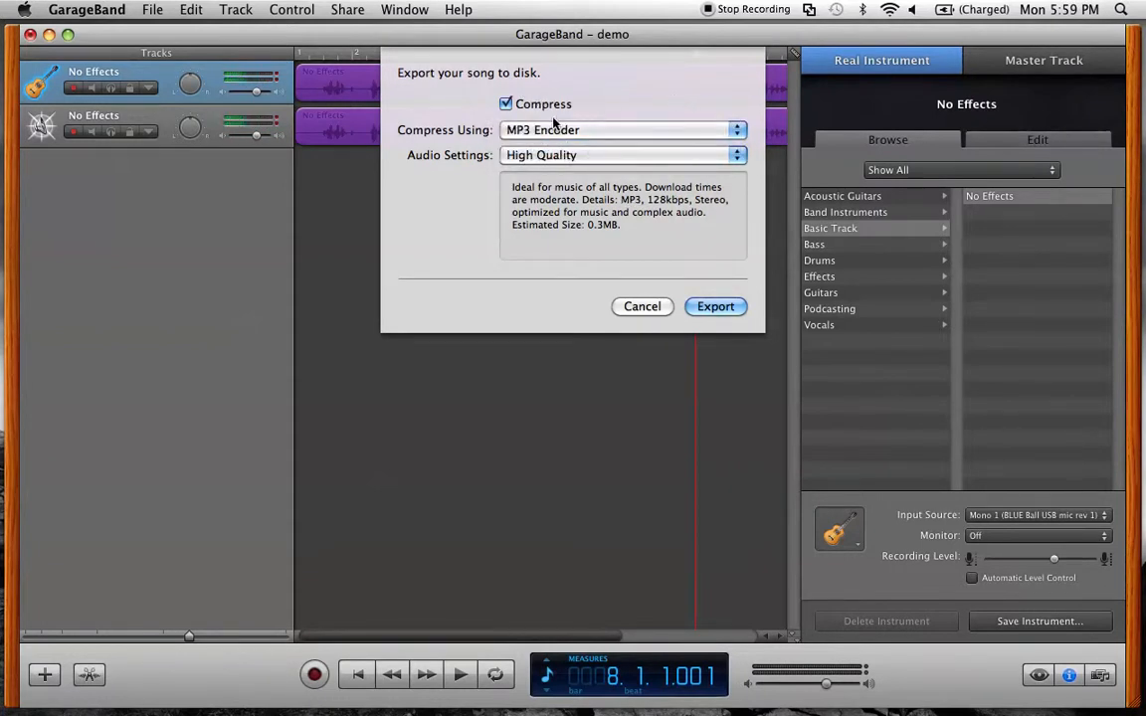
pyautogui.click(506, 104)
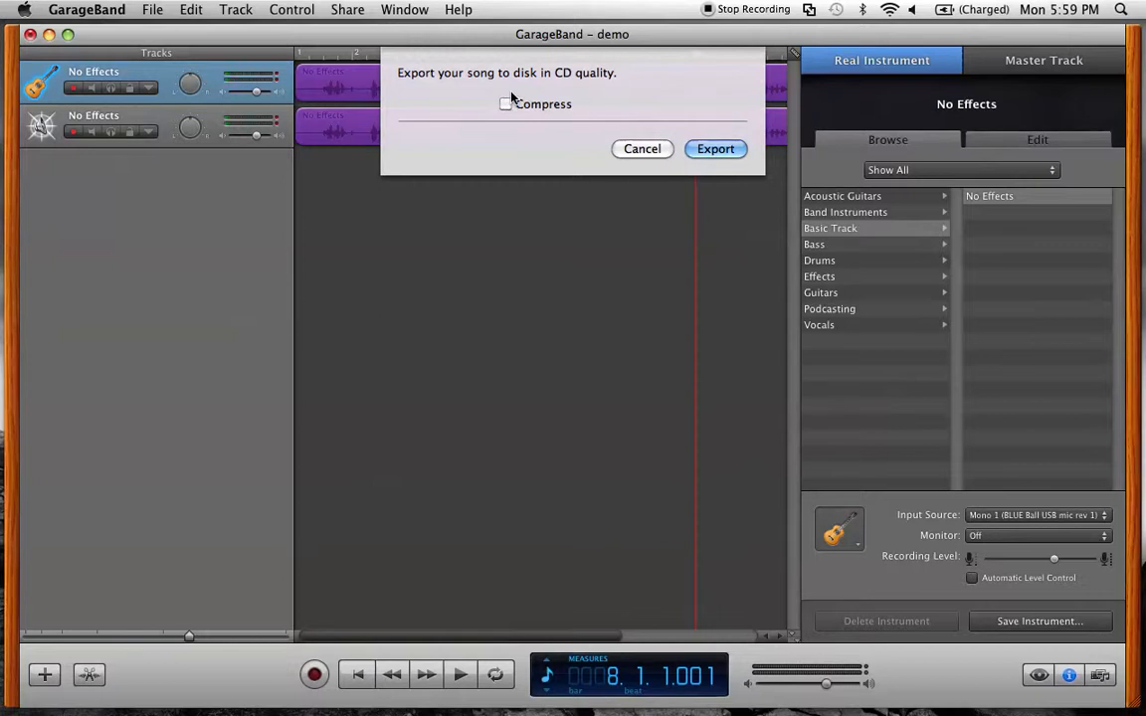
pyautogui.click(712, 149)
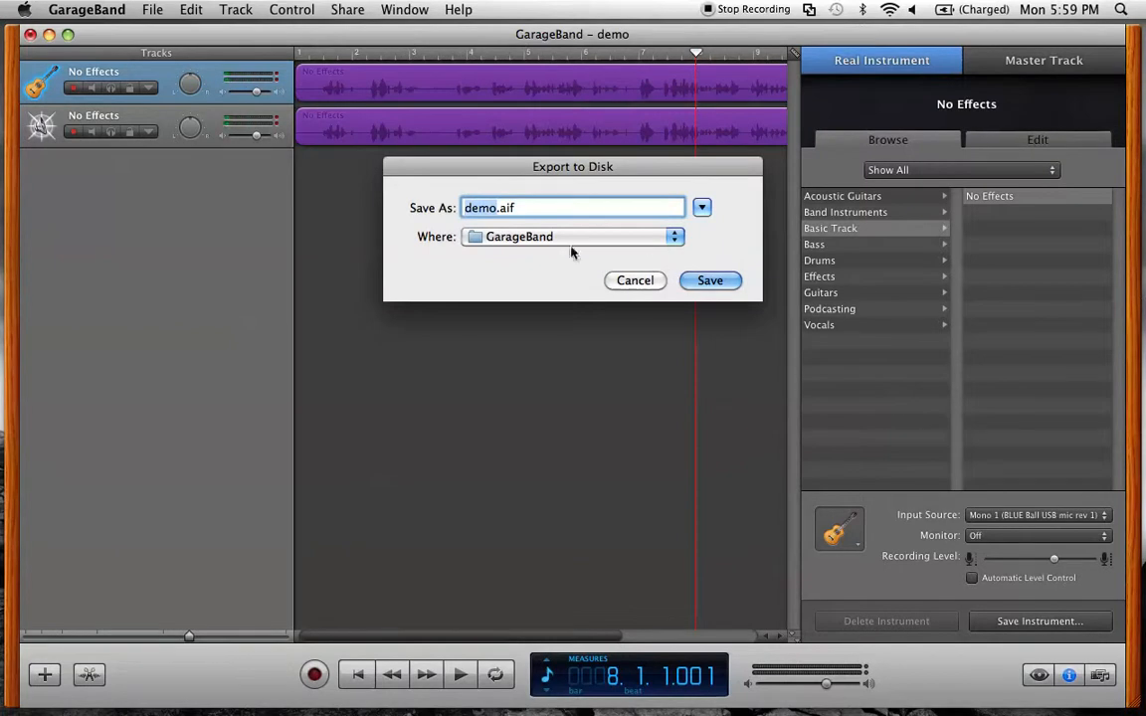
pyautogui.click(727, 285)
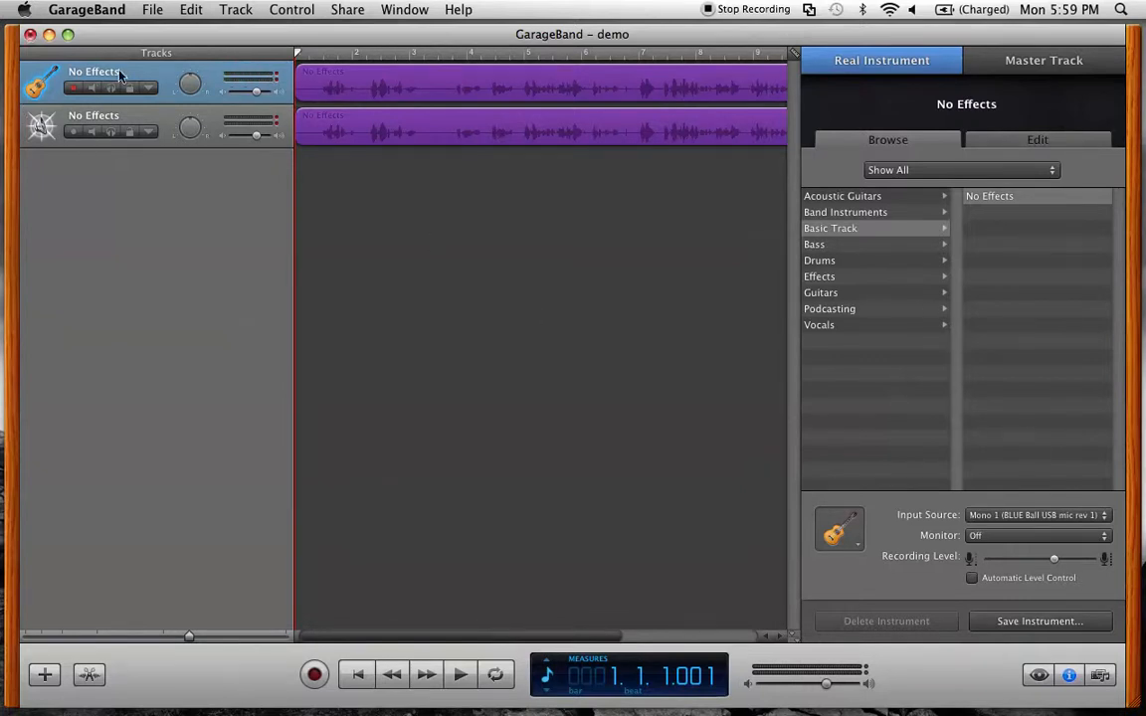
# Step: Delete the second Real Instrument track, the one recording from Mono 2
pyautogui.click(42, 136)
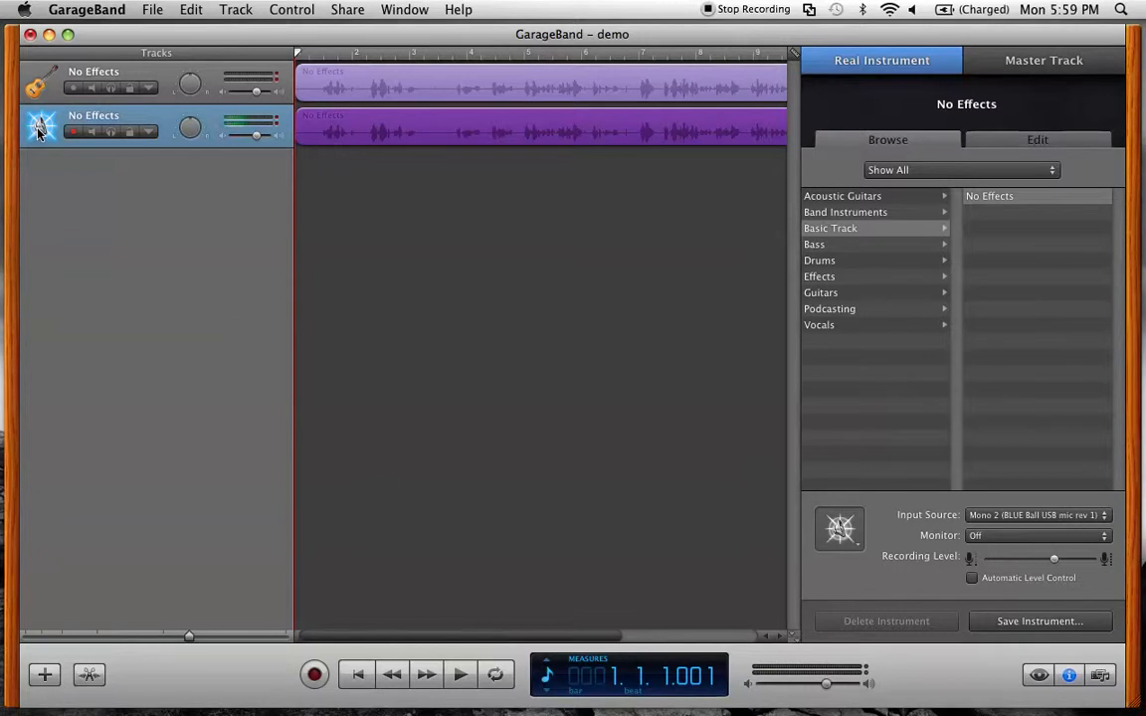
pyautogui.press('super+d')
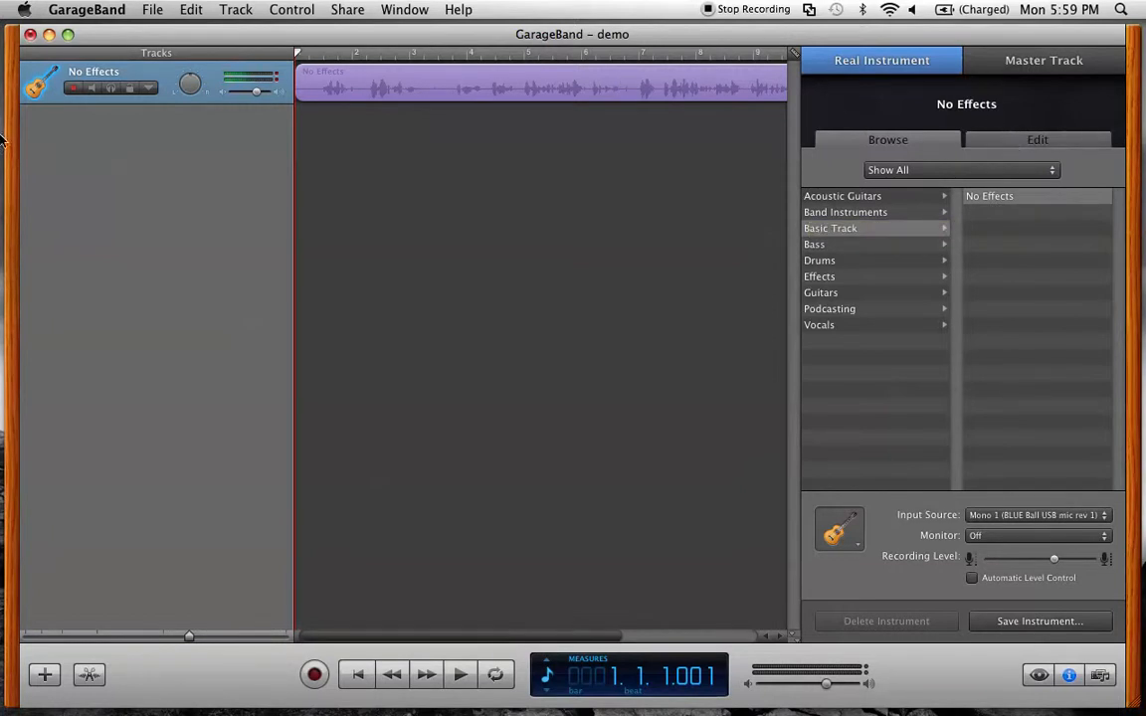
# Step: Add the AUDelay effect to the guitar track's first empty effect slot and look at its detailed settings
pyautogui.click(43, 92)
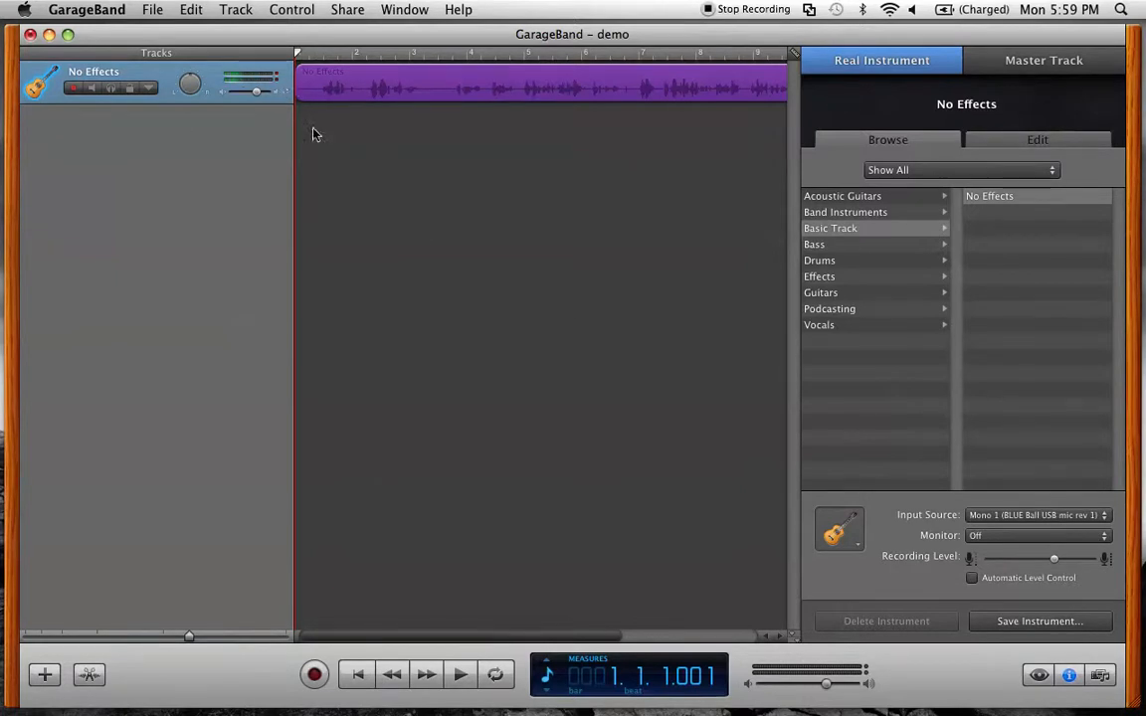
pyautogui.click(1030, 145)
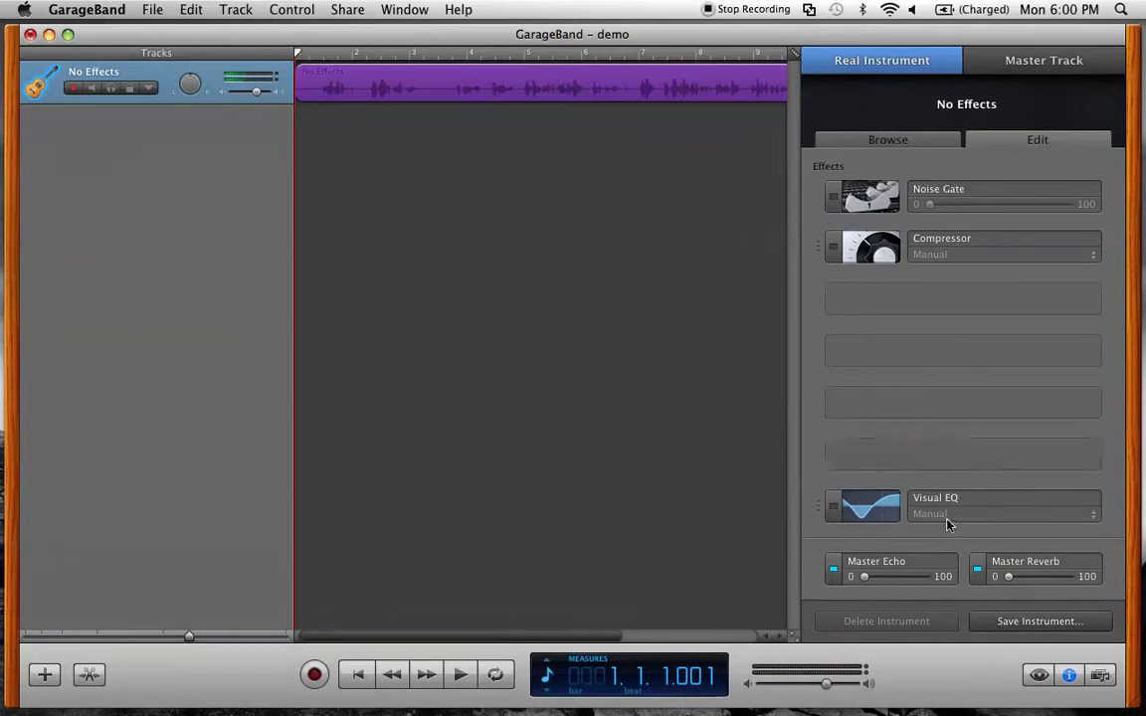
pyautogui.click(928, 306)
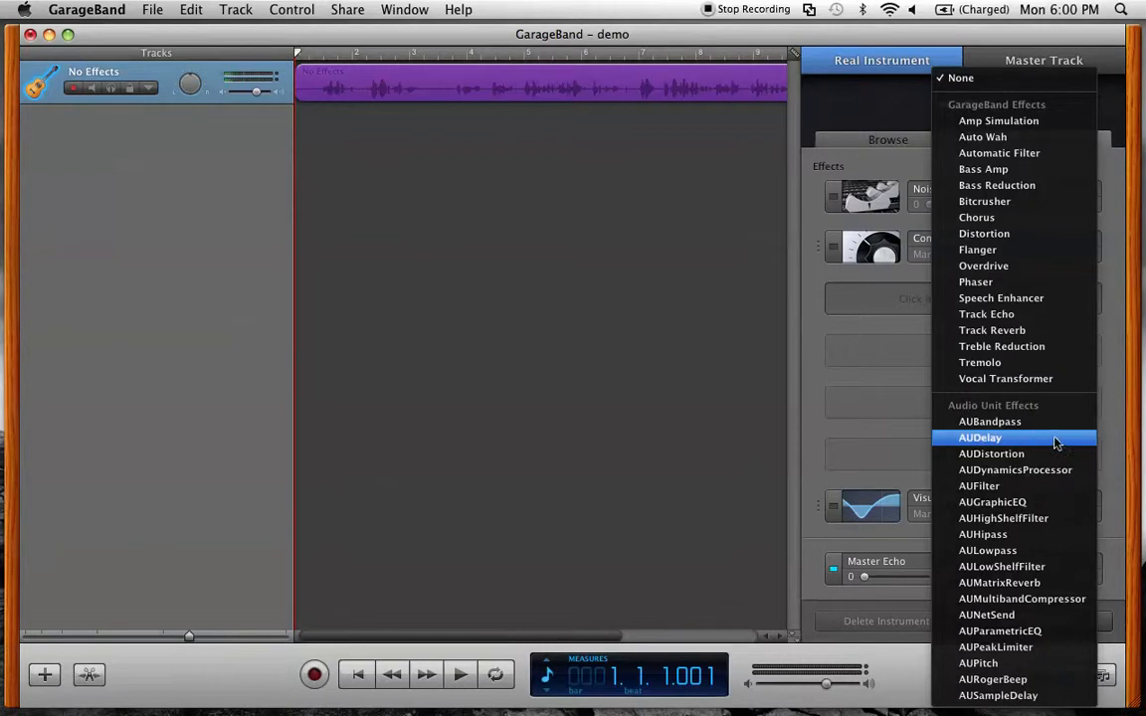
pyautogui.click(1005, 440)
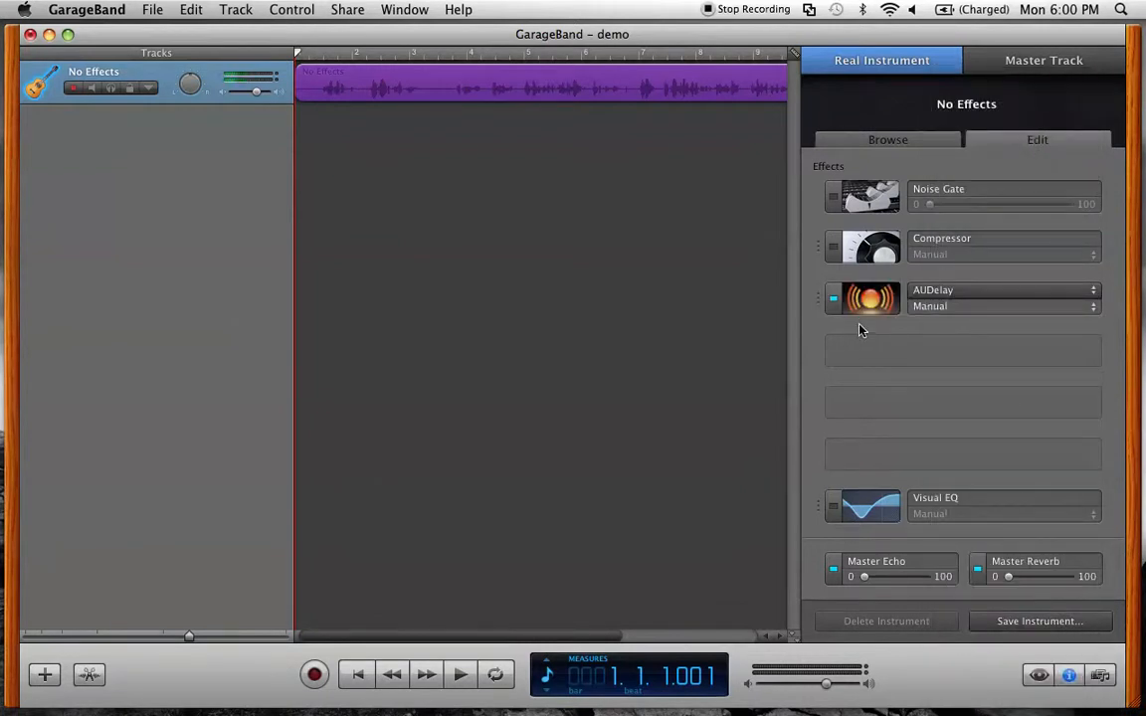
pyautogui.moveTo(865, 304)
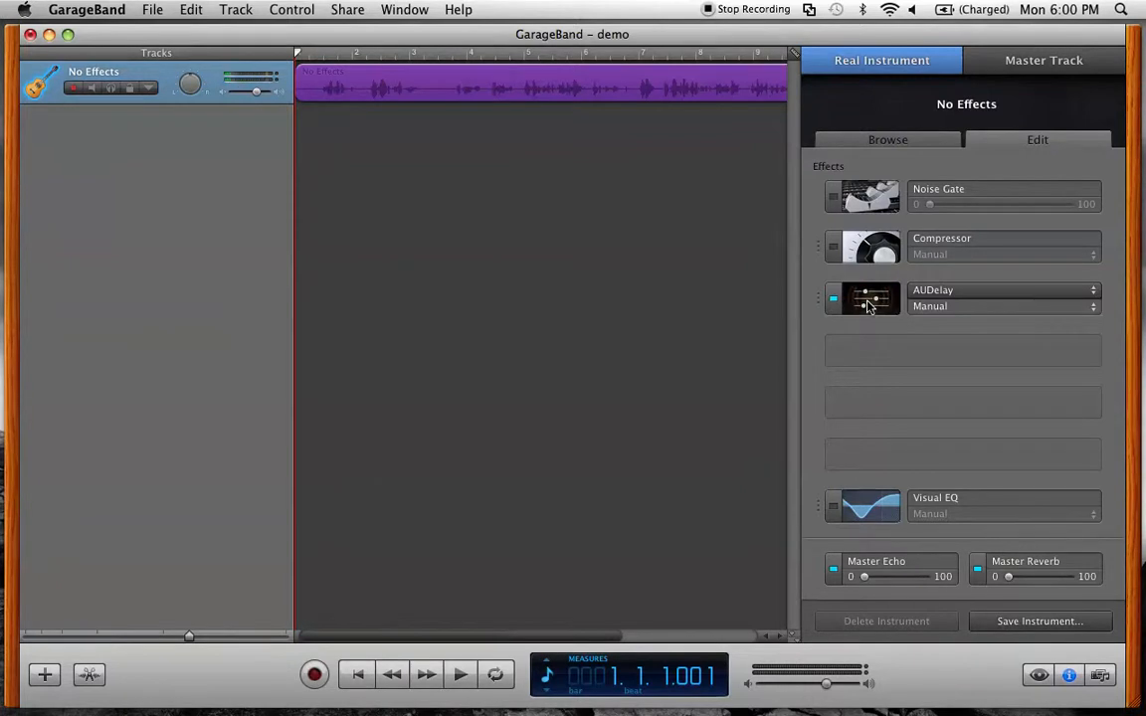
pyautogui.click(868, 304)
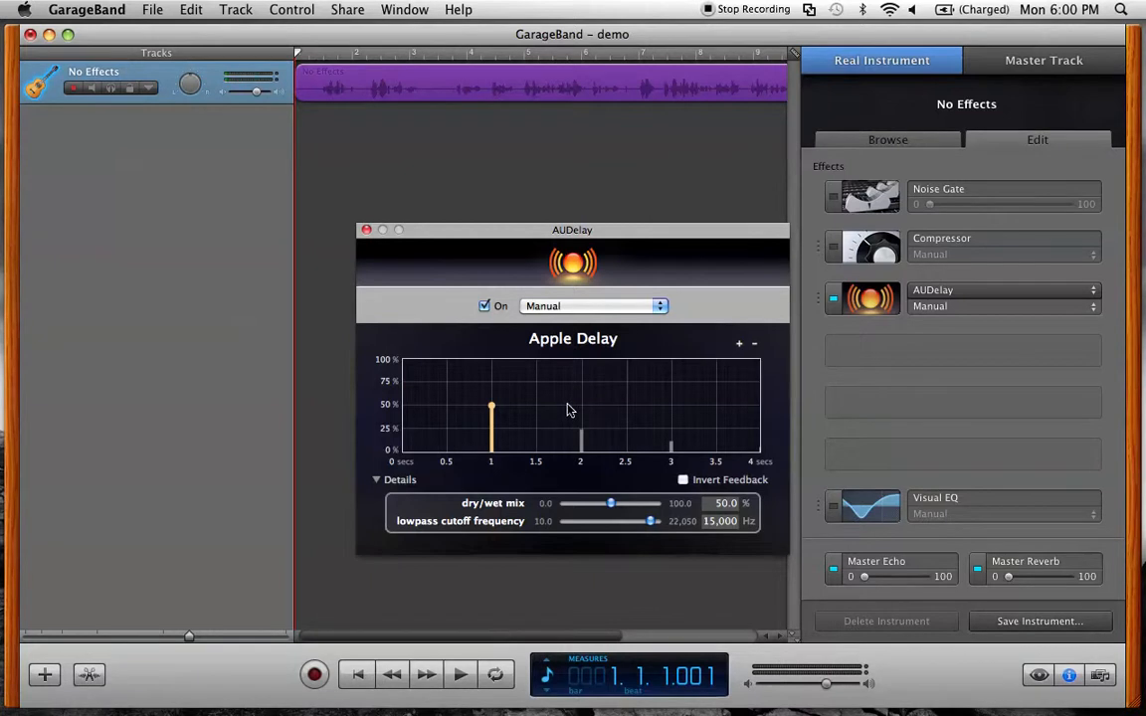
pyautogui.click(366, 231)
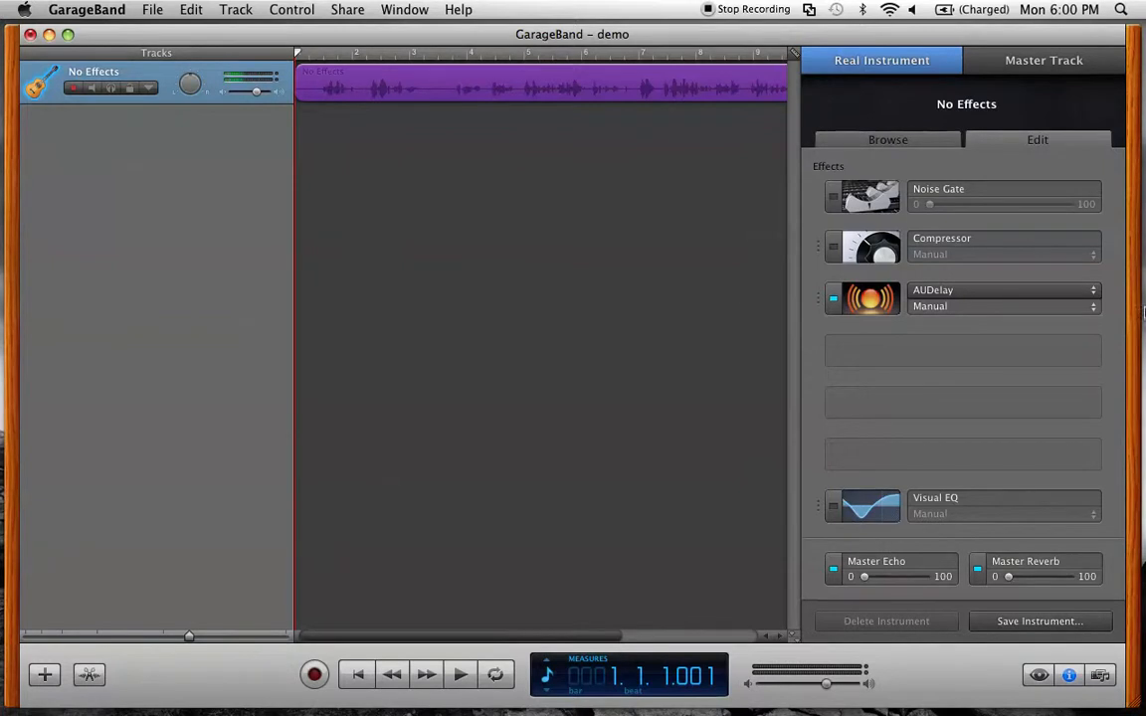
# Step: Look through the available effects for the AUDelay slot and set the slot back to None
pyautogui.click(1046, 301)
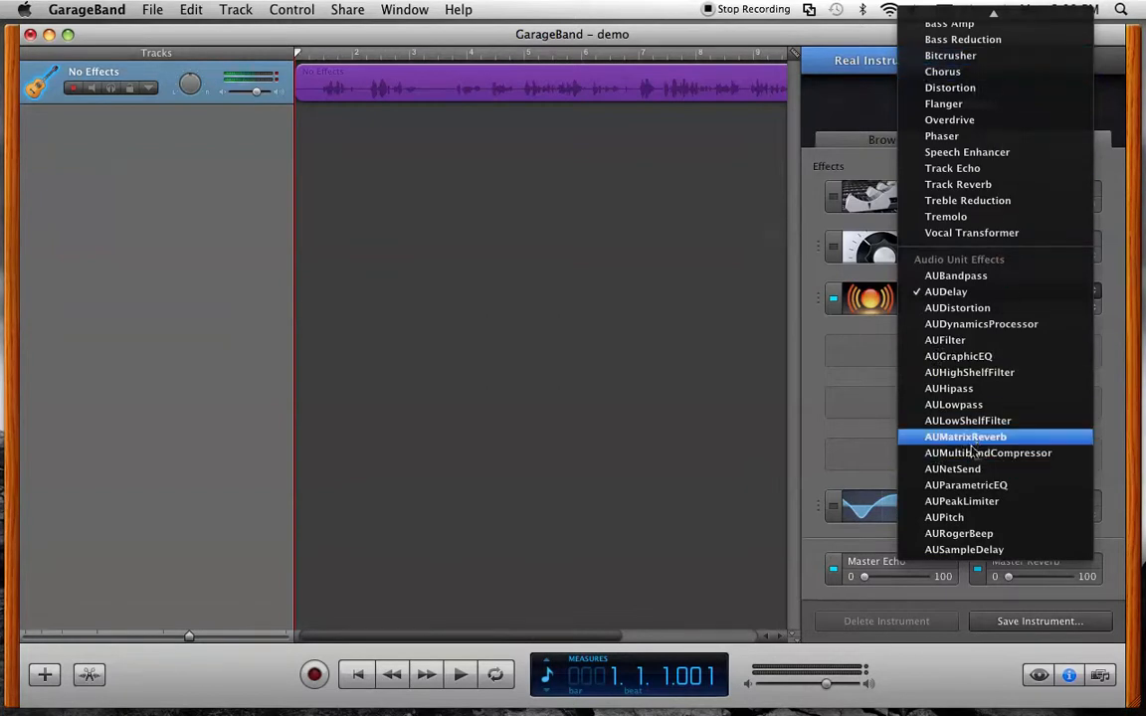
pyautogui.click(542, 490)
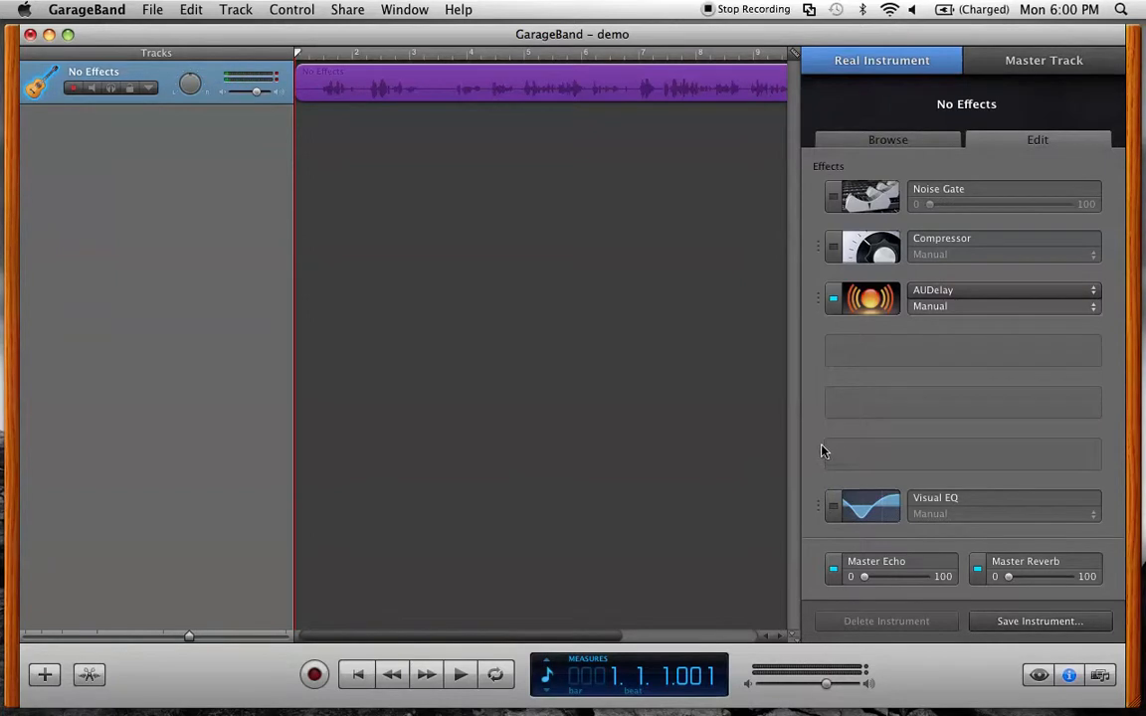
pyautogui.click(1005, 291)
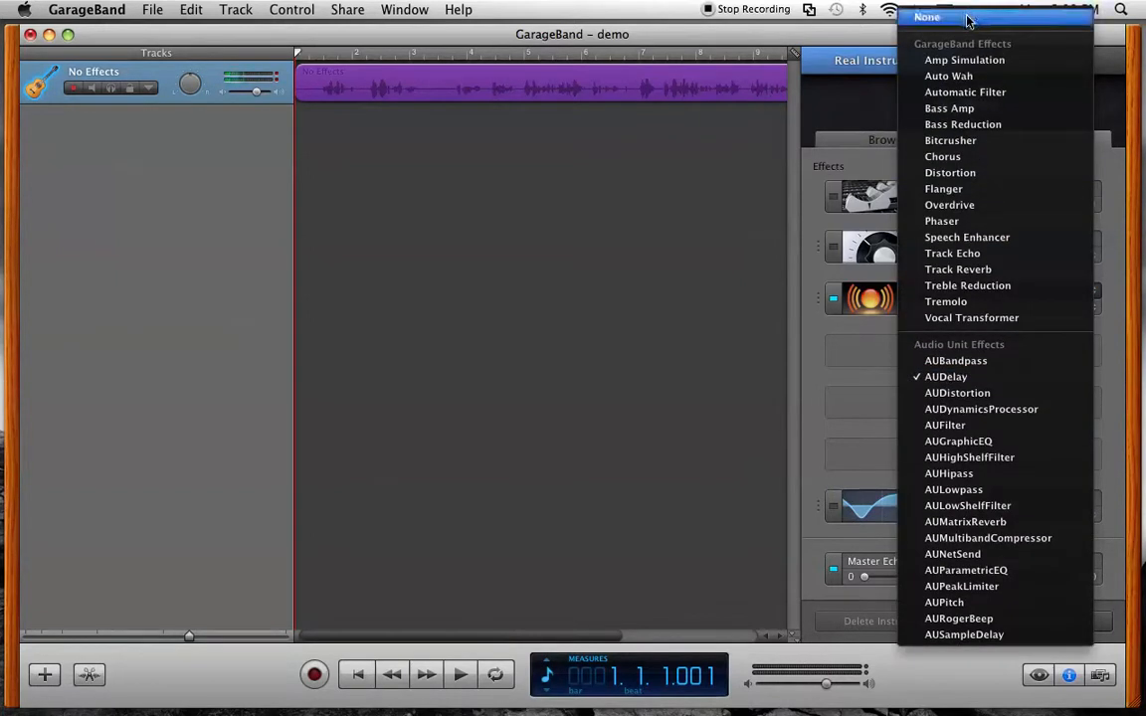
pyautogui.click(967, 20)
pyautogui.click(651, 275)
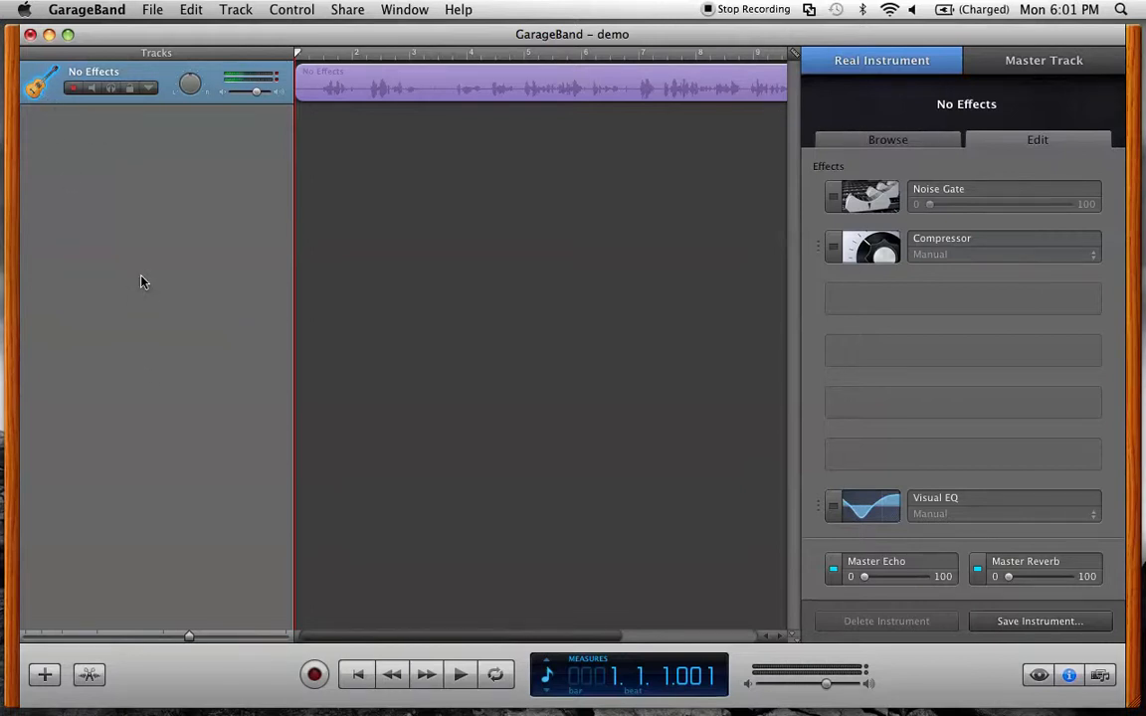
# Step: Select the guitar track's recorded region and open it in the audio region editor
pyautogui.click(318, 81)
pyautogui.moveTo(165, 83); pyautogui.dragTo(205, 86)
pyautogui.moveTo(432, 83); pyautogui.dragTo(249, 86)
pyautogui.click(396, 167)
pyautogui.click(353, 89)
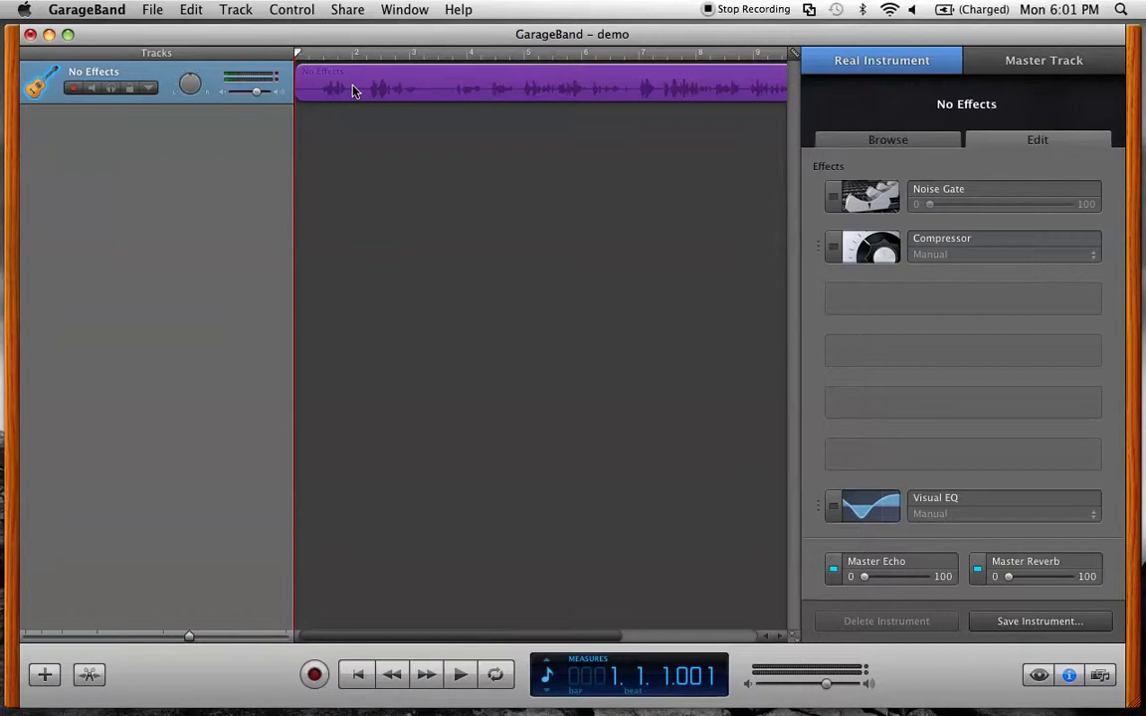
pyautogui.doubleClick(354, 89)
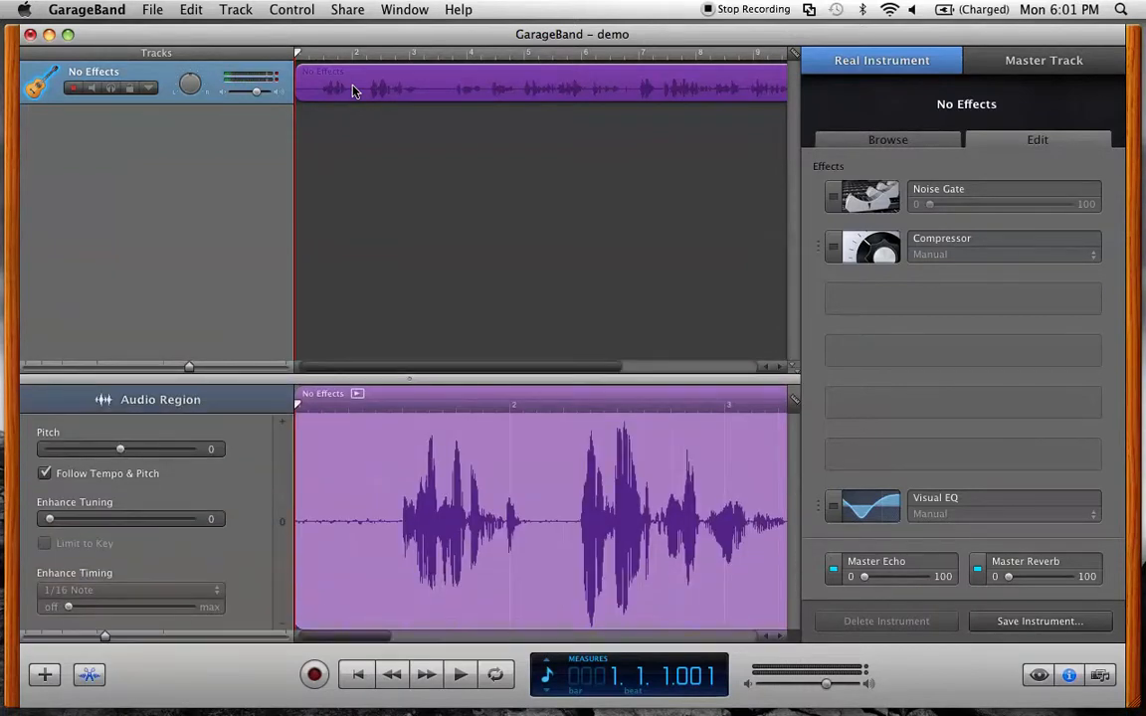
# Step: Cut out the short noise spike in the quiet passage between measures 3 and 4 of the region
pyautogui.moveTo(358, 641); pyautogui.dragTo(409, 640)
pyautogui.click(560, 519)
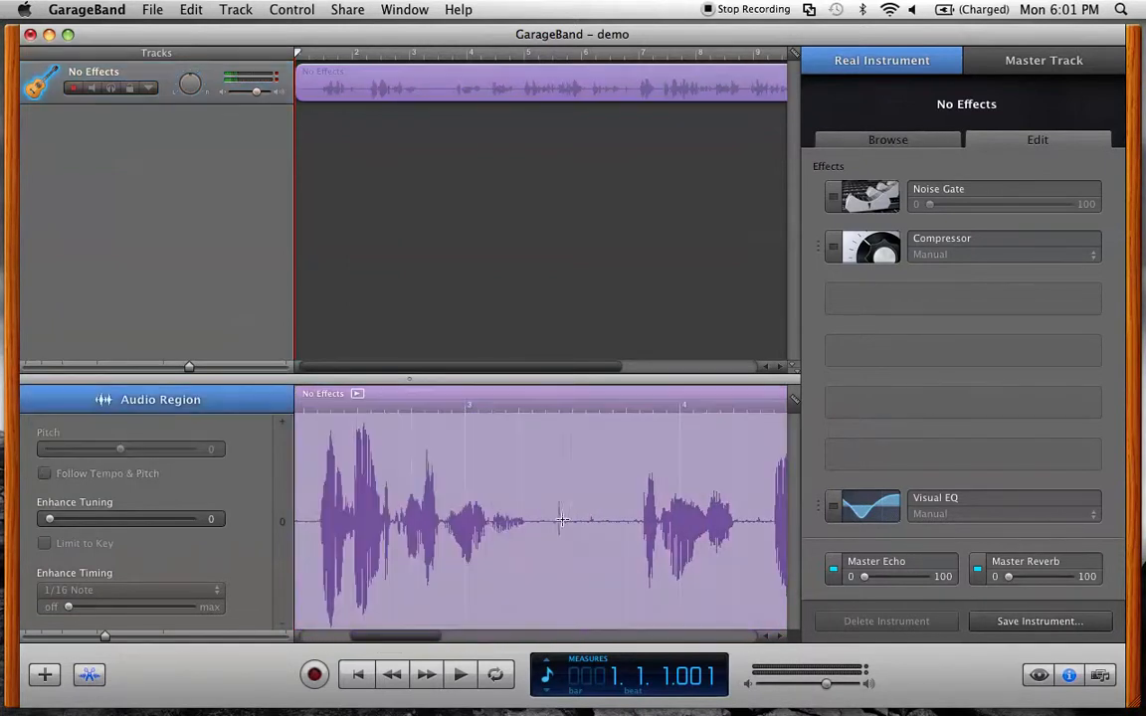
pyautogui.press('Delete')
pyautogui.moveTo(554, 528); pyautogui.dragTo(571, 531)
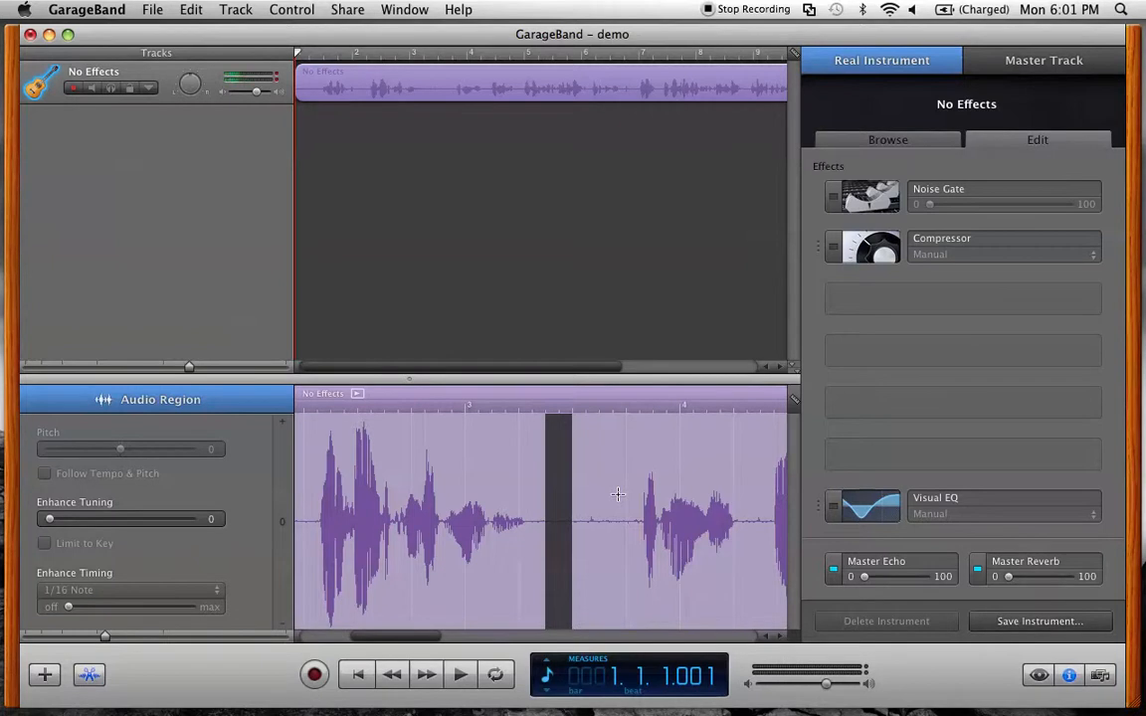
pyautogui.click(564, 534)
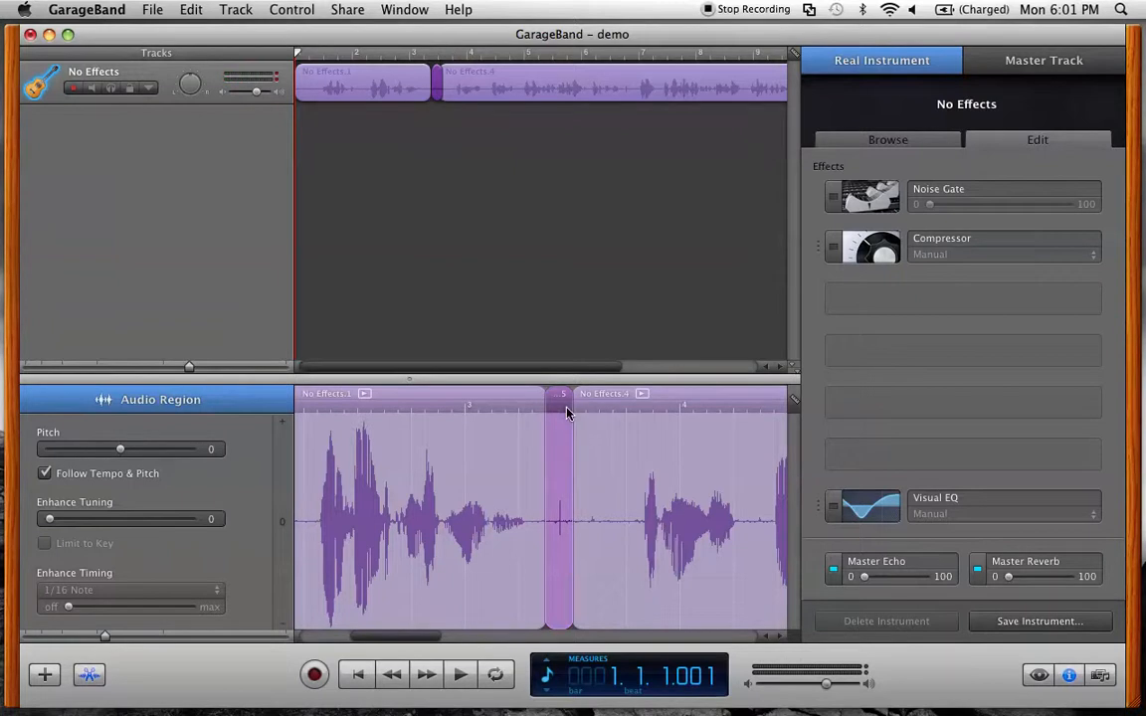
pyautogui.press('Delete')
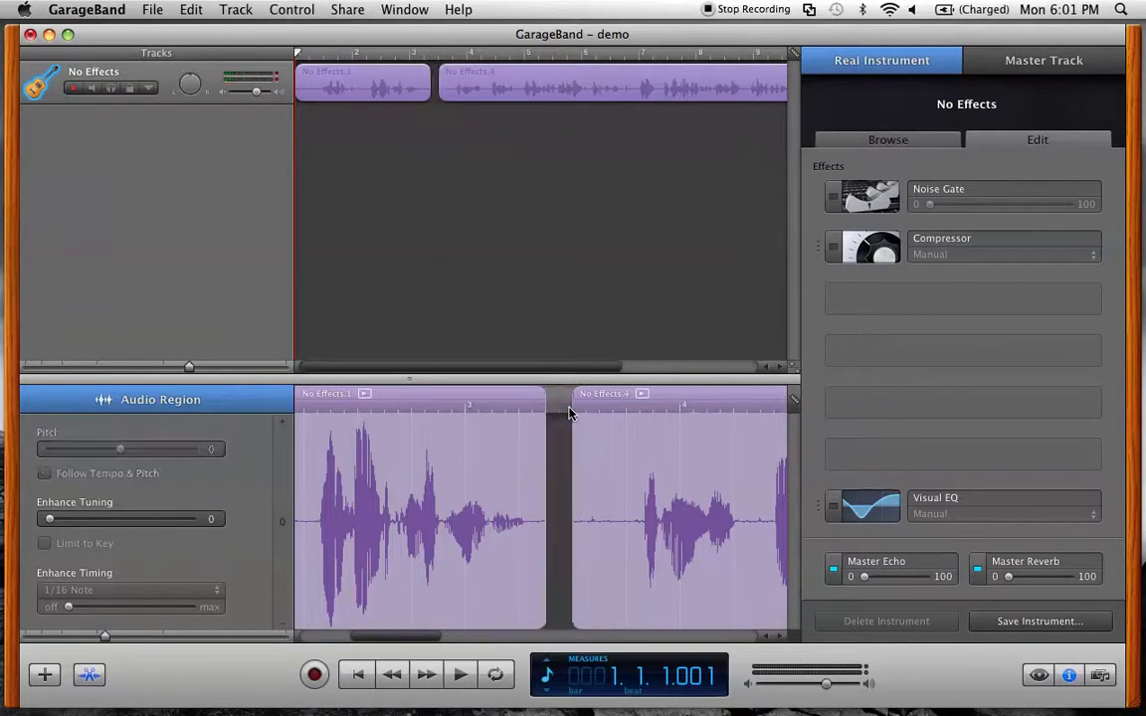
# Step: Move the region after the cut so it starts flush against the end of the first region, closing the gap
pyautogui.moveTo(494, 99)
pyautogui.mouseDown()
pyautogui.moveTo(480, 103)
pyautogui.moveTo(503, 103)
pyautogui.mouseUp()
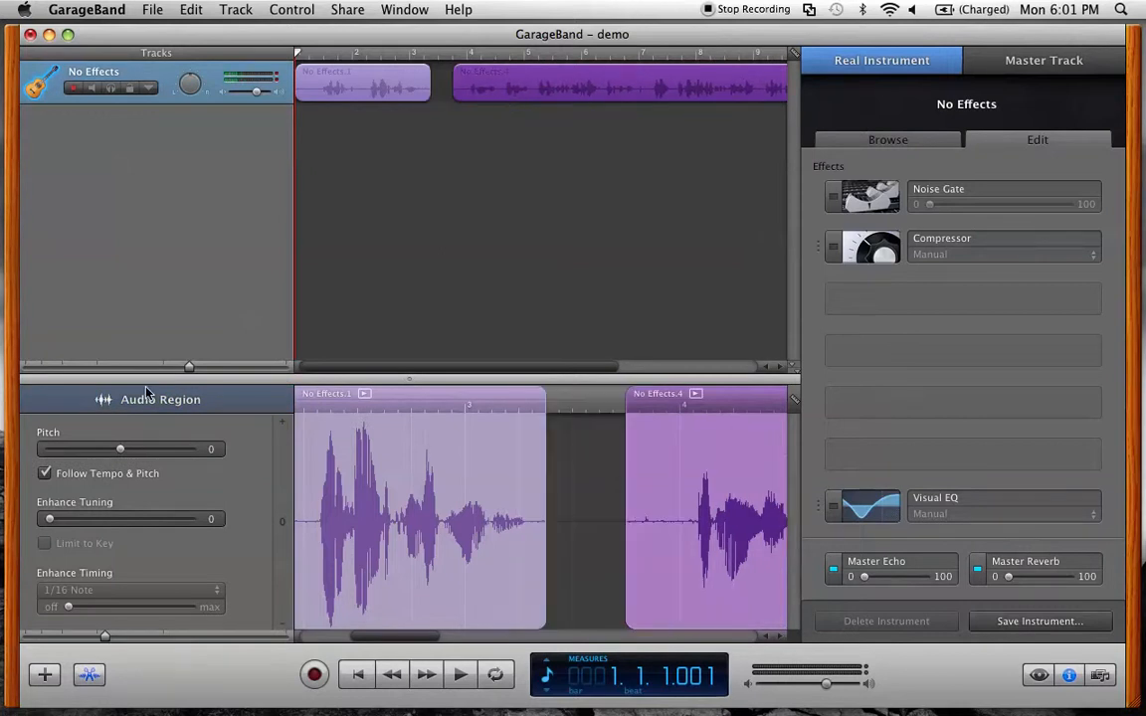
pyautogui.moveTo(190, 367)
pyautogui.mouseDown()
pyautogui.moveTo(245, 368)
pyautogui.moveTo(126, 368)
pyautogui.moveTo(198, 368)
pyautogui.mouseUp()
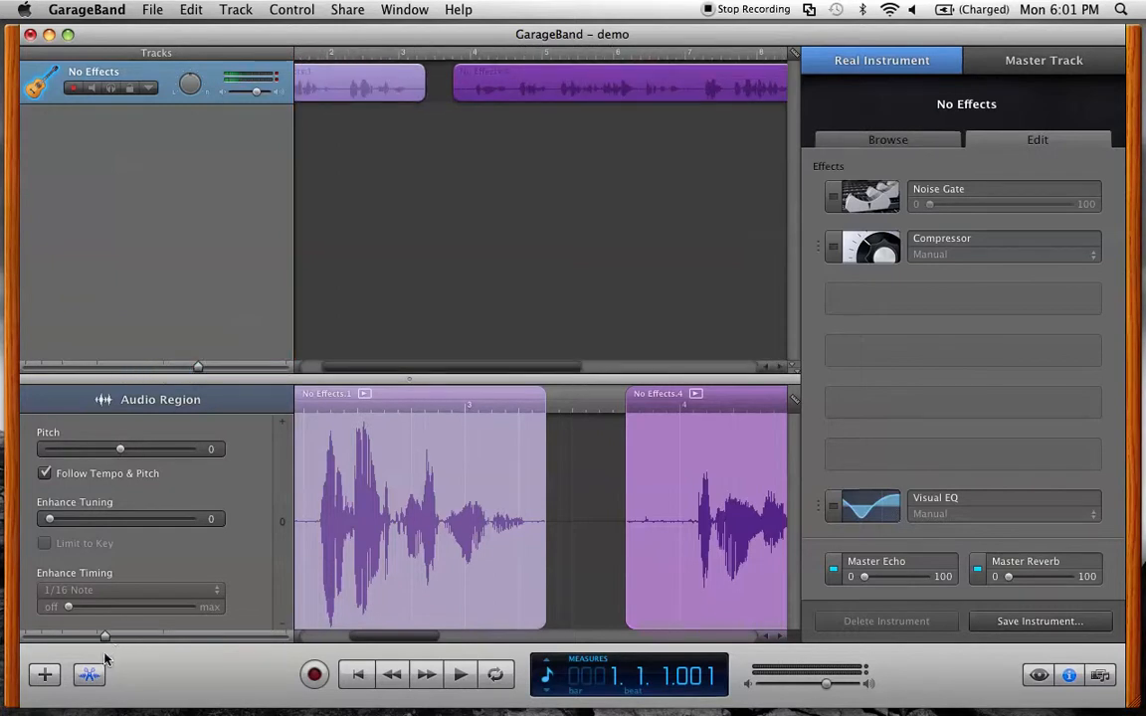
pyautogui.moveTo(106, 637); pyautogui.dragTo(149, 638)
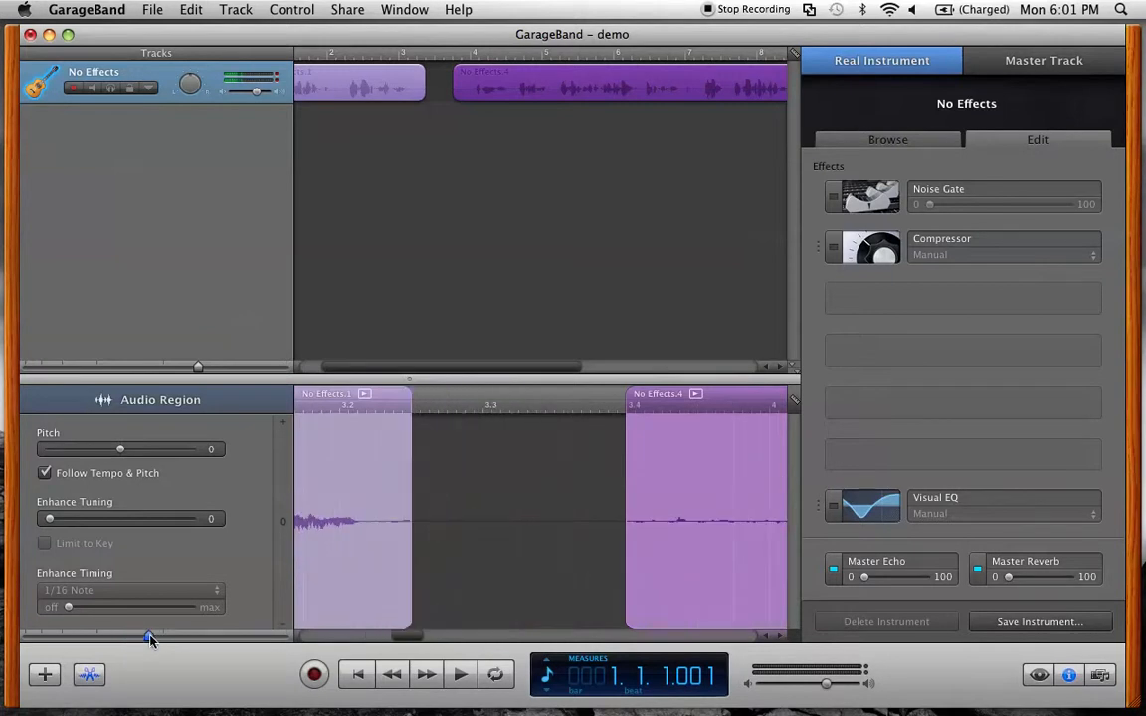
pyautogui.moveTo(203, 370); pyautogui.dragTo(225, 368)
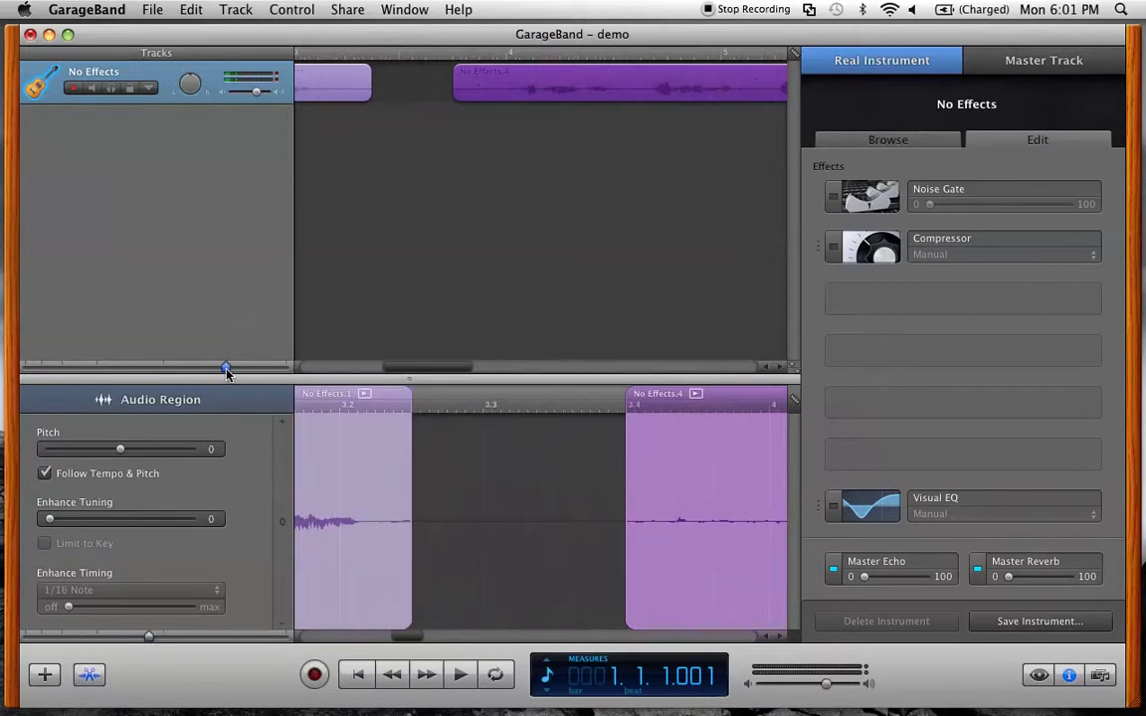
pyautogui.moveTo(490, 84); pyautogui.dragTo(407, 88)
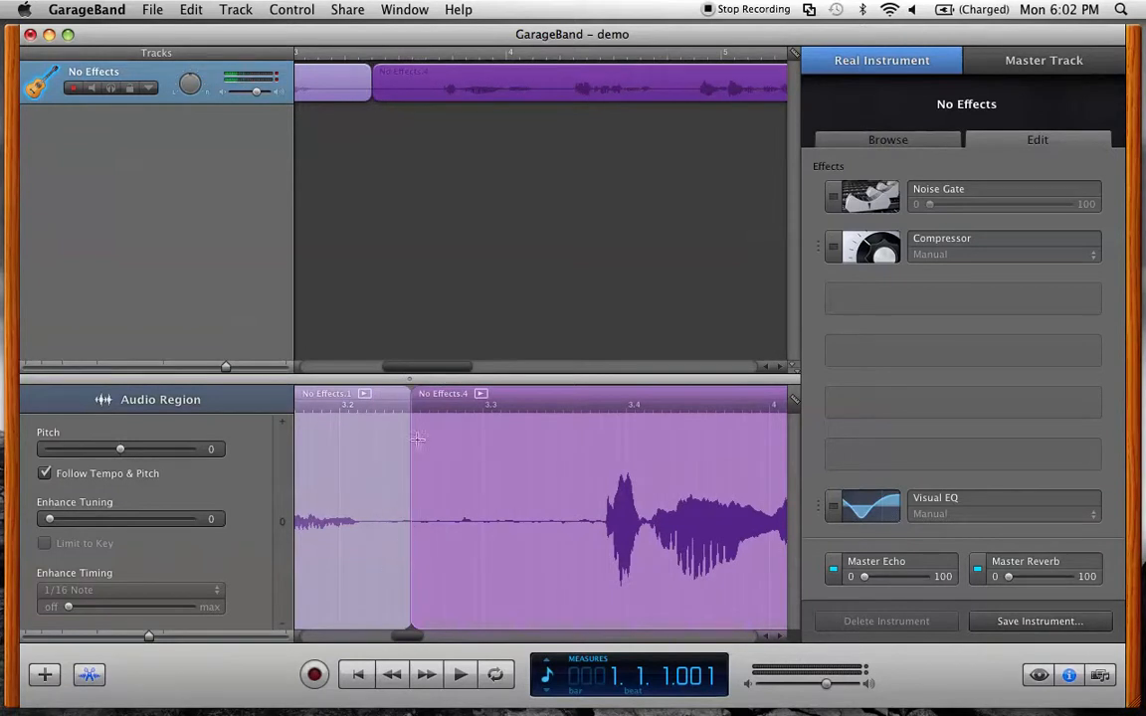